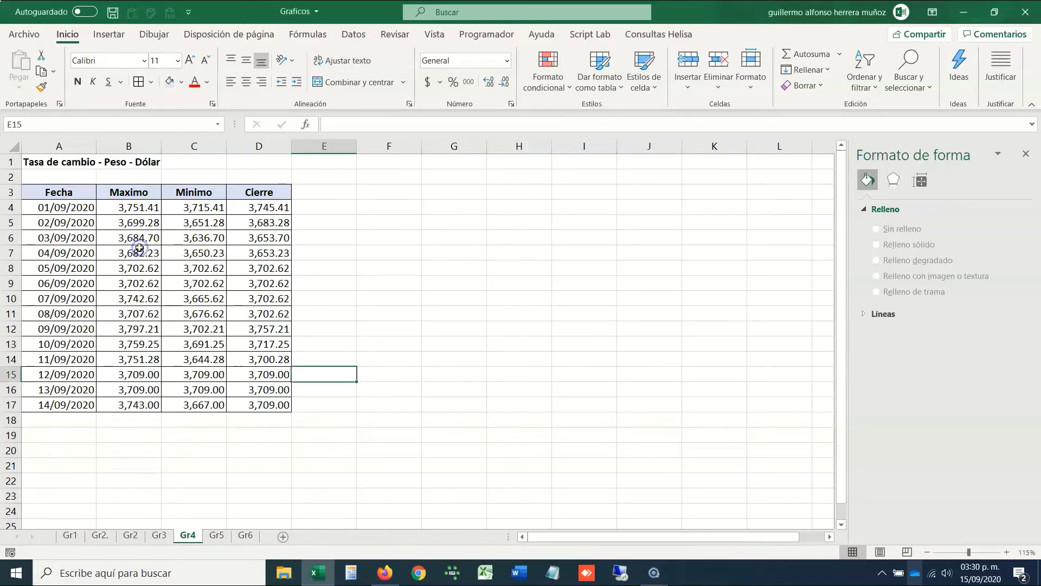
# - Review the peso-dollar exchange rate table and its Fecha, Maximo, Minimo and Cierre headers
pyautogui.press('Left')
pyautogui.hotkey('ctrl', 'Left')
pyautogui.hotkey('ctrl', 'Up')
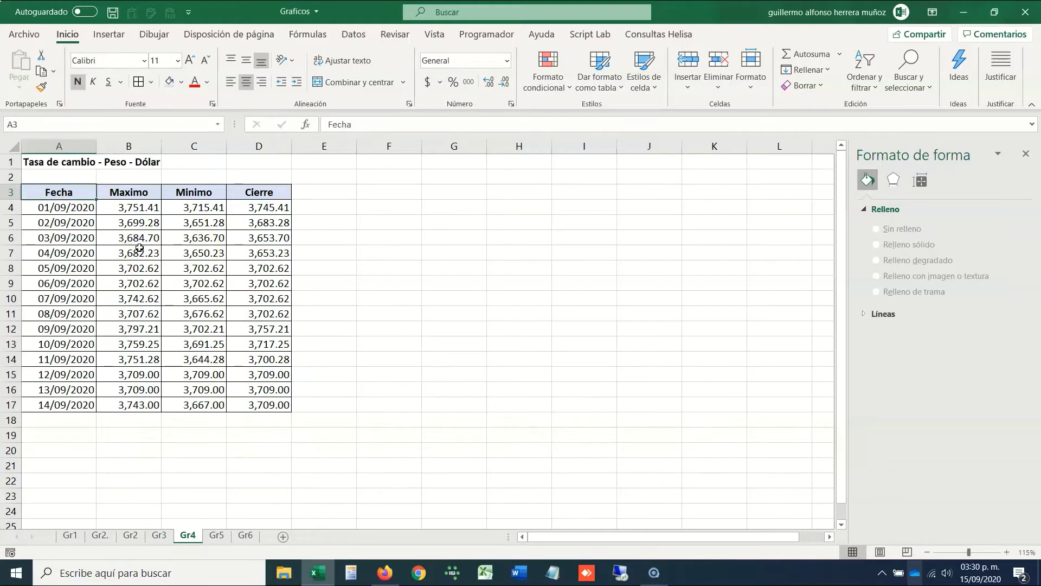
pyautogui.hotkey('ctrl', 'shift', 'Down')
pyautogui.hotkey('ctrl', 'shift', 'Right')
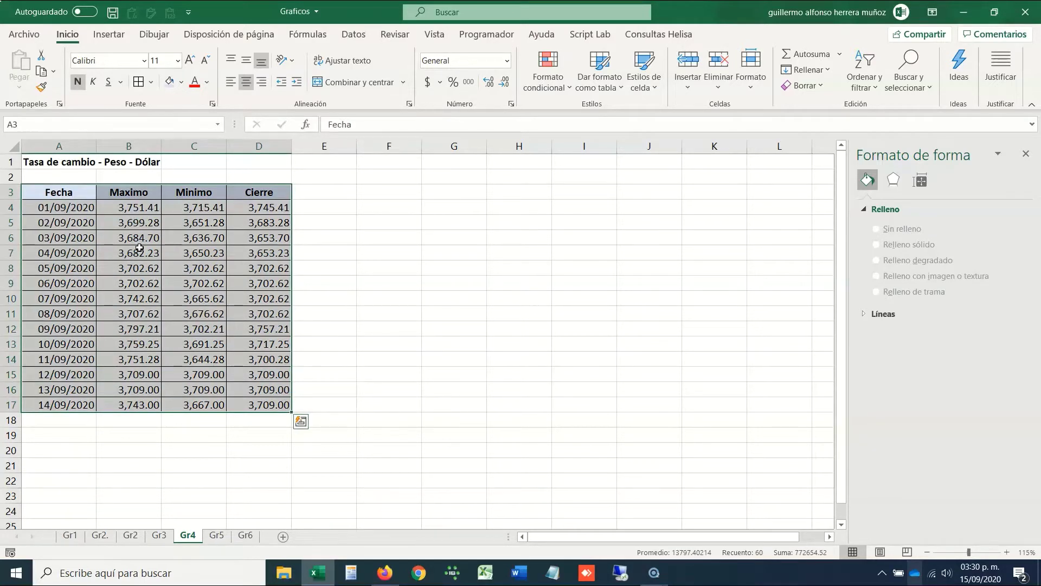
pyautogui.press('Left')
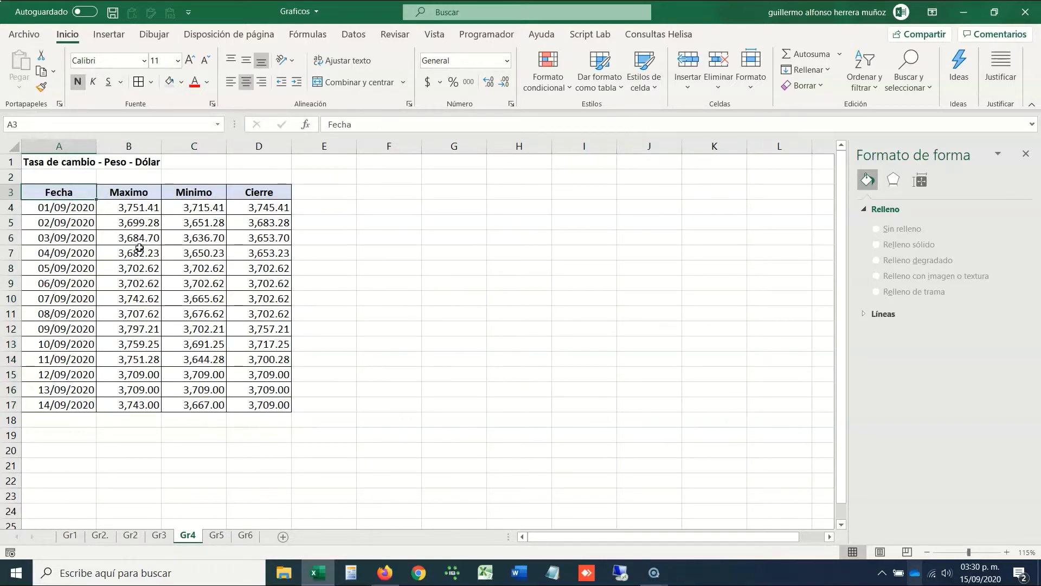
pyautogui.press('Right')
pyautogui.press('Right')
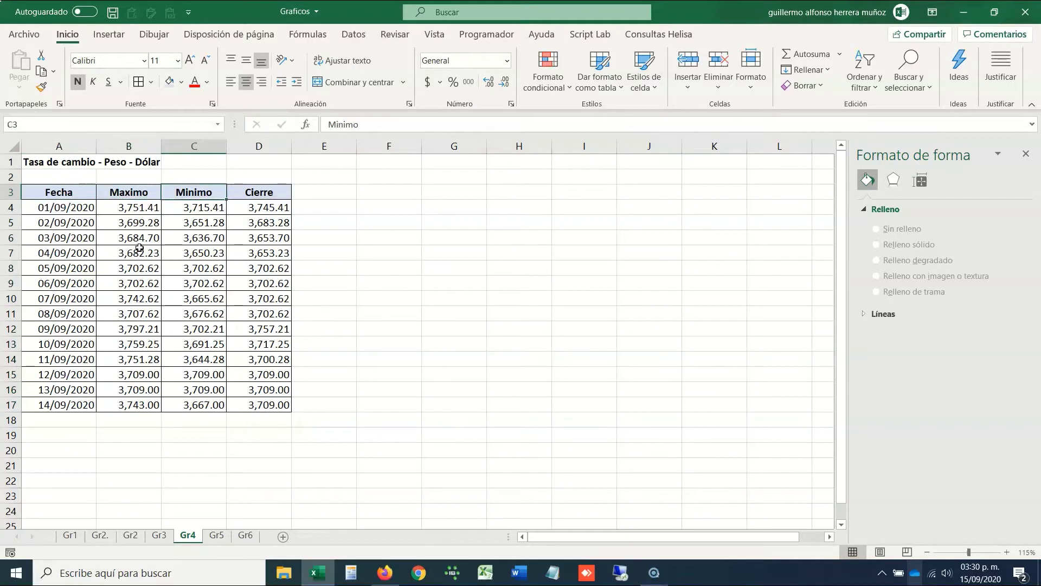
pyautogui.press('Right')
pyautogui.press('Down')
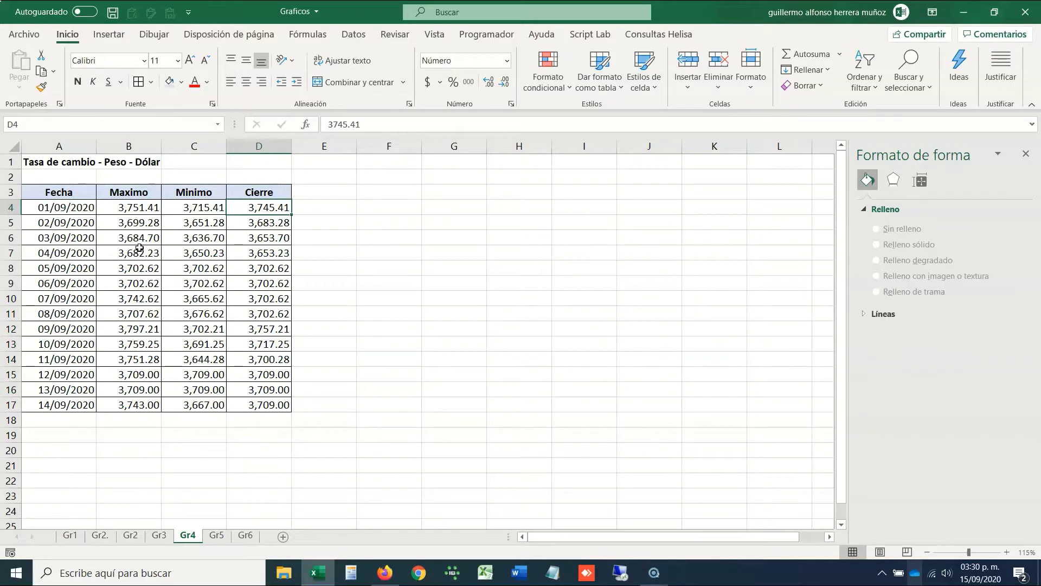
pyautogui.press('Up')
pyautogui.hotkey('ctrl', 'shift', 'Down')
pyautogui.hotkey('ctrl', 'shift', 'Up')
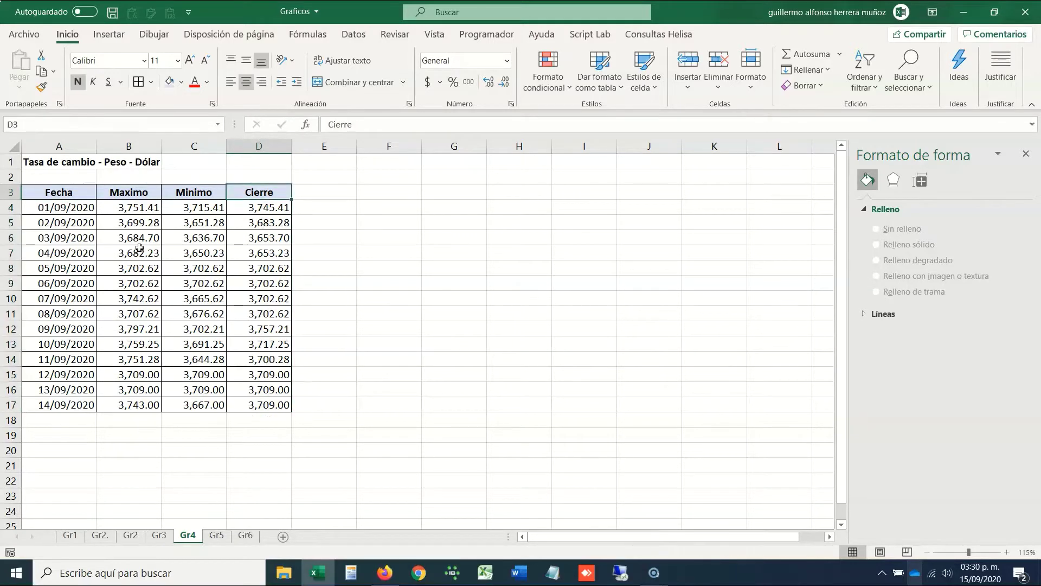
pyautogui.hotkey('ctrl', 'shift', 'Left')
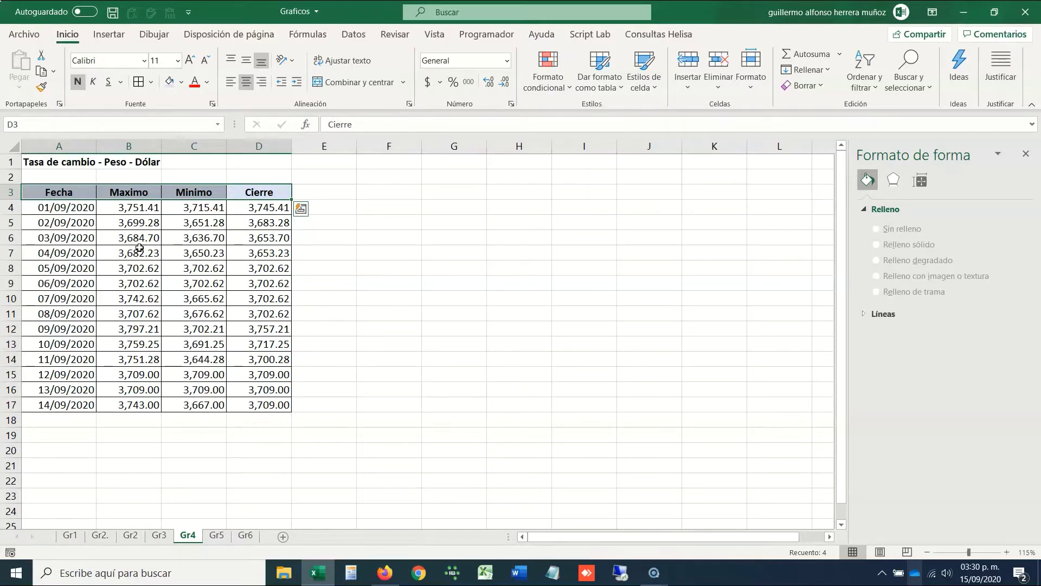
pyautogui.press('Down')
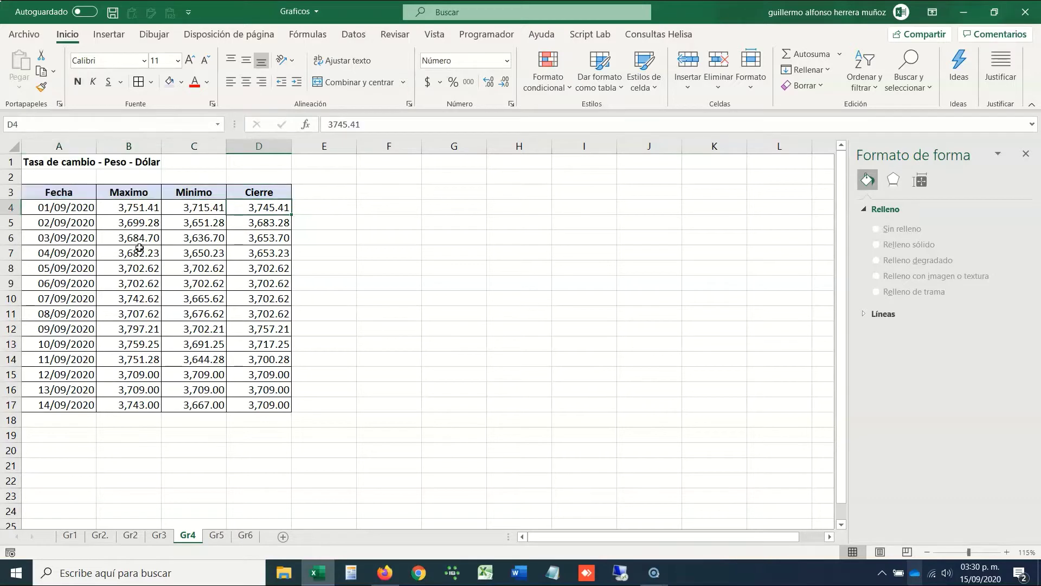
# - Examine the table's full data range and its Cierre, Maximo and Minimo columns
pyautogui.press('Up')
pyautogui.hotkey('ctrl', 'Left')
pyautogui.hotkey('ctrl', 'shift', 'Down')
pyautogui.hotkey('ctrl', 'shift', 'Right')
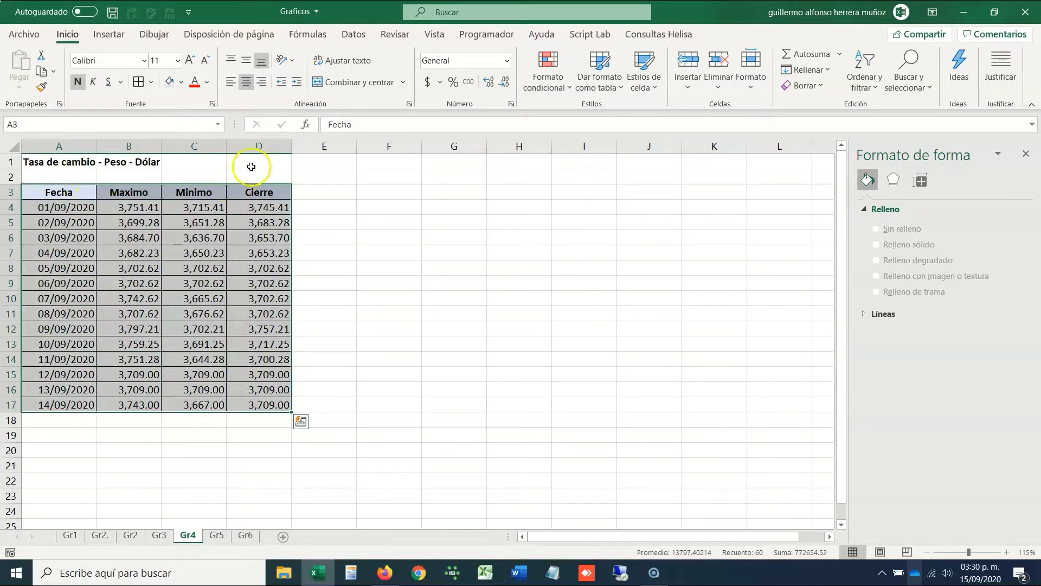
pyautogui.click(261, 146)
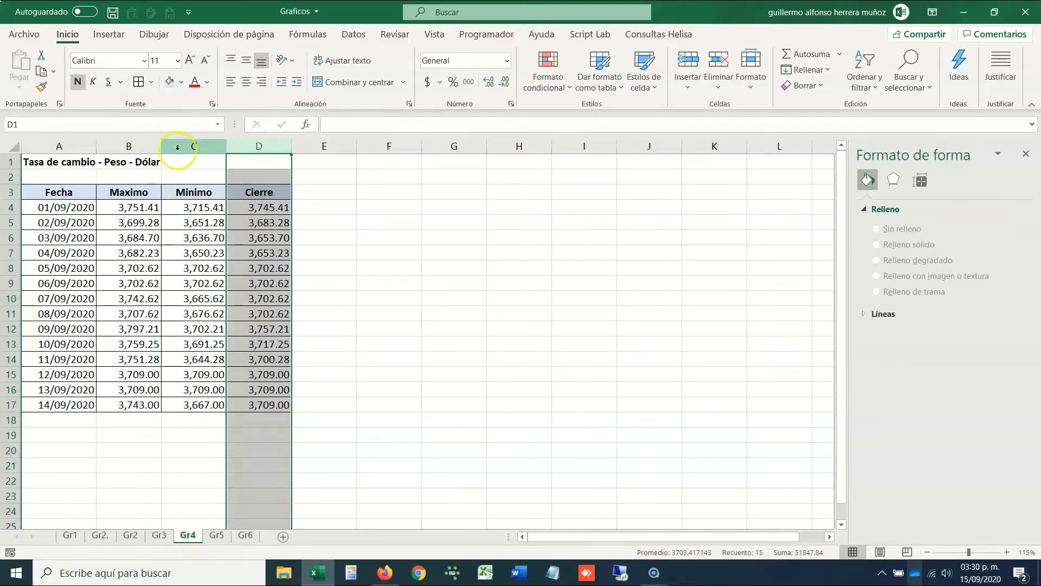
pyautogui.moveTo(139, 142); pyautogui.dragTo(183, 138)
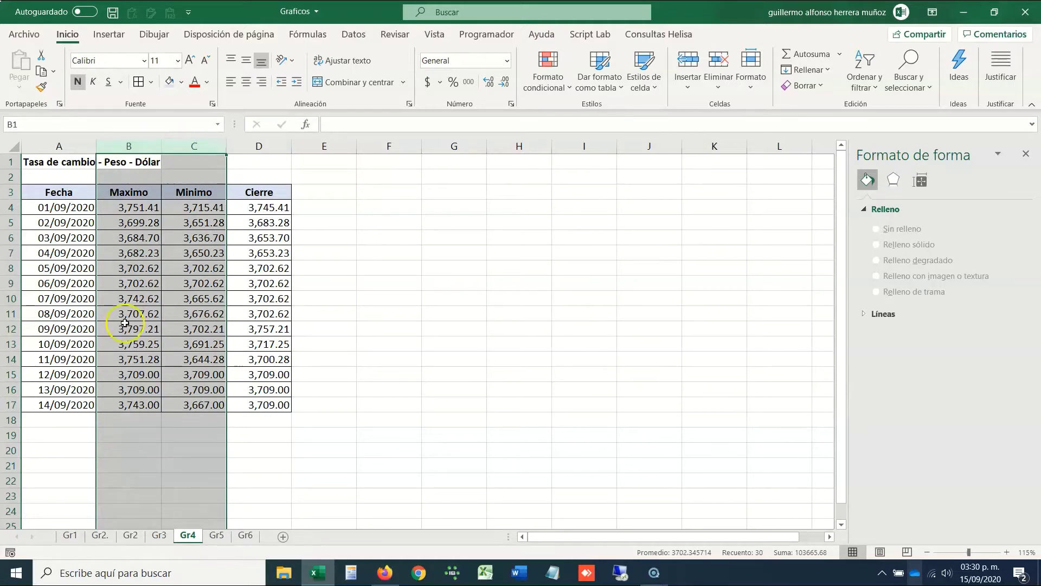
pyautogui.click(115, 341)
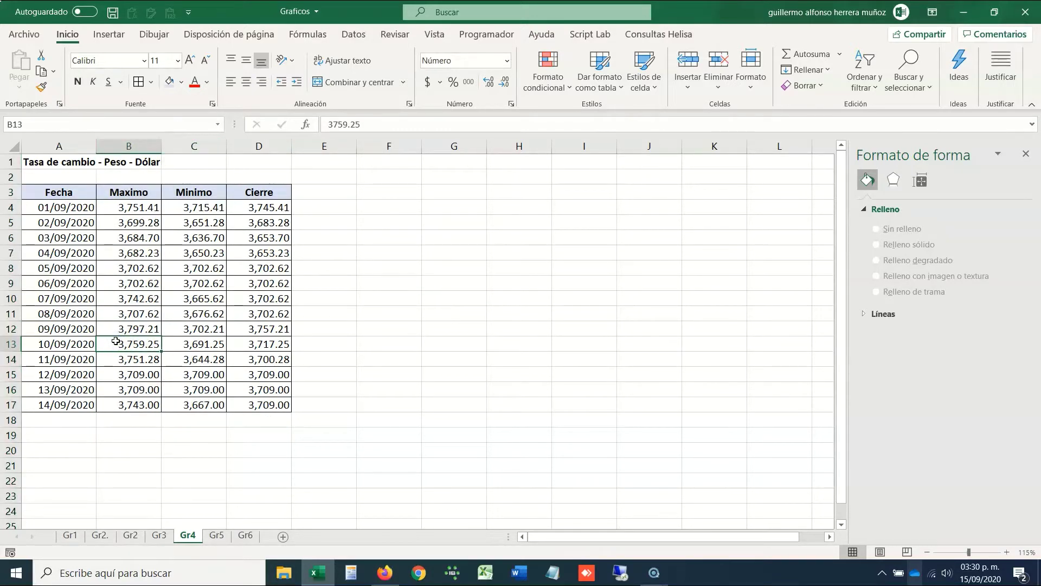
# - Select the table range A3:D17 and open the Cotizaciones chart category among all chart types for insertion
pyautogui.moveTo(57, 193); pyautogui.dragTo(245, 410)
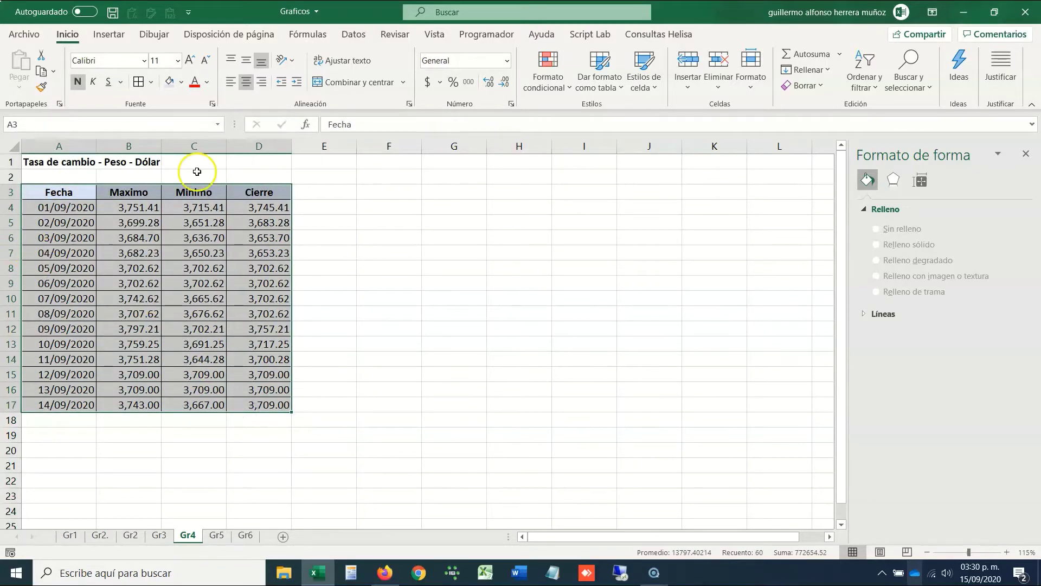
pyautogui.click(110, 36)
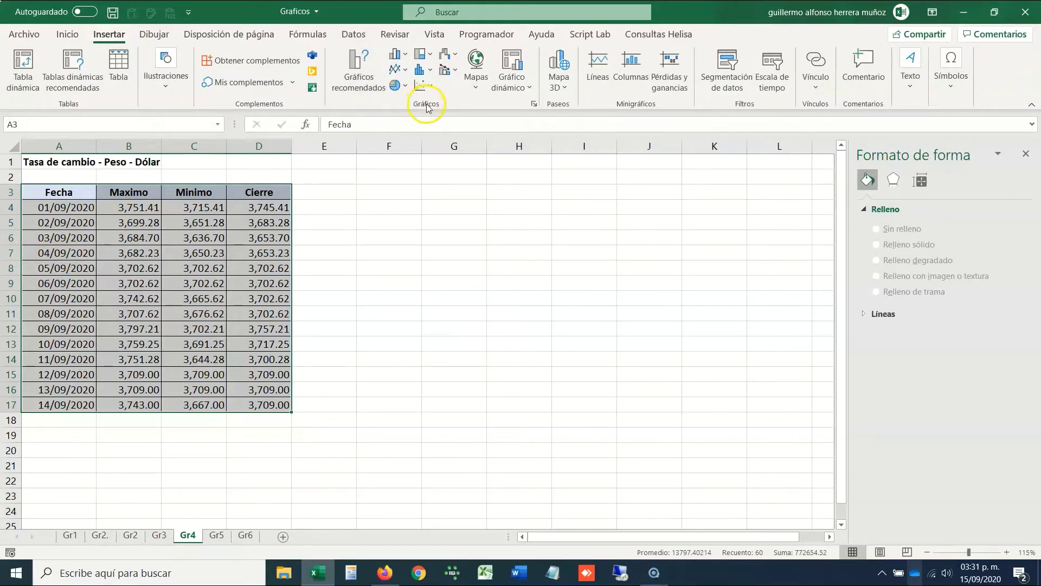
pyautogui.click(359, 69)
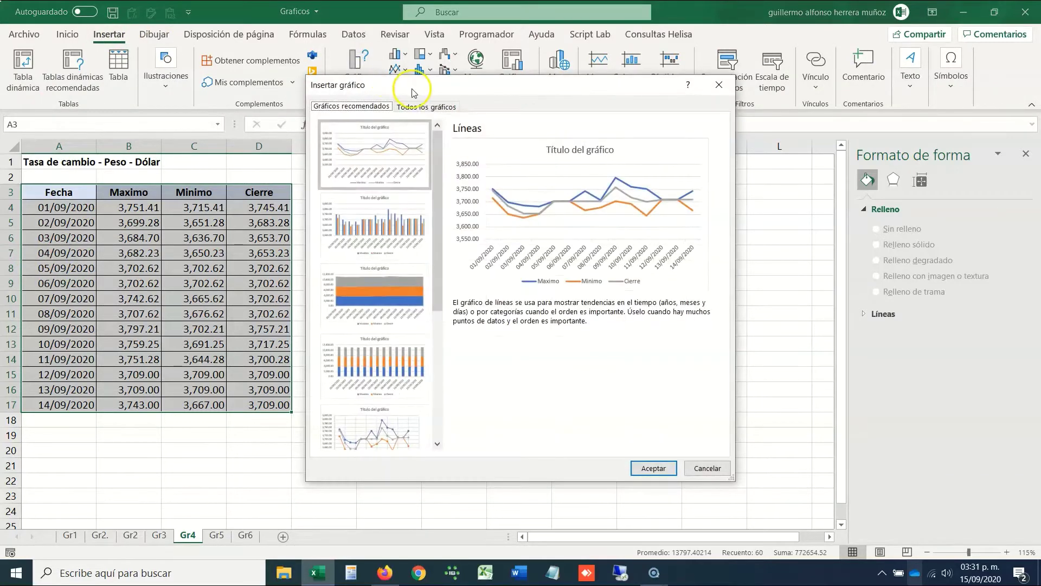
pyautogui.click(417, 109)
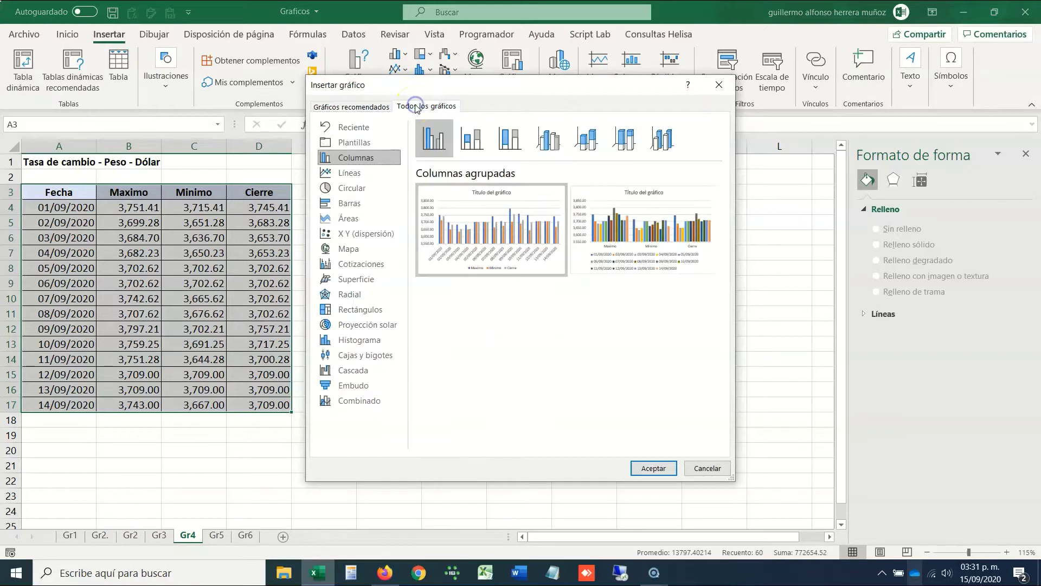
pyautogui.click(352, 266)
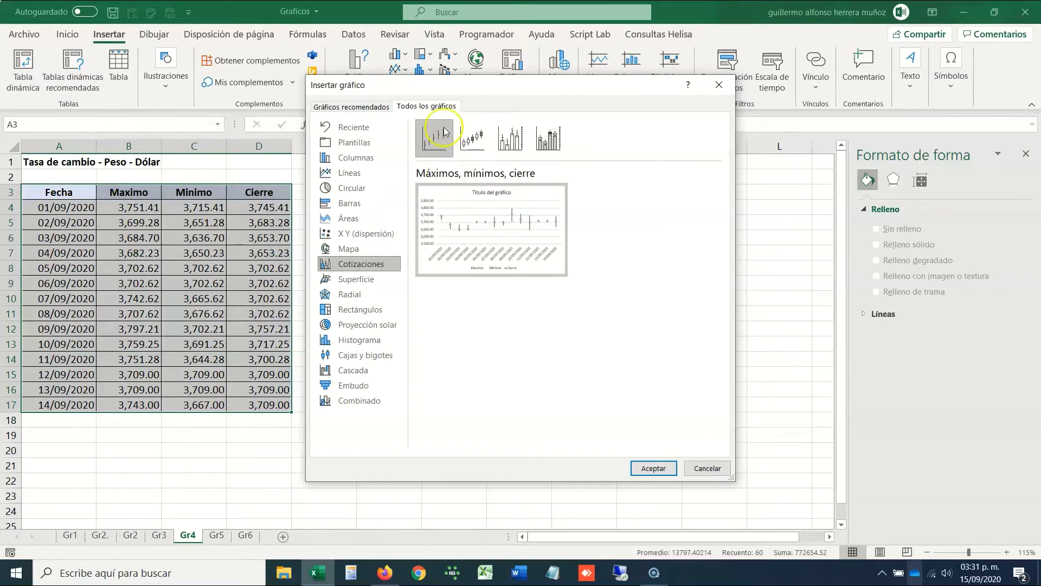
pyautogui.moveTo(457, 235)
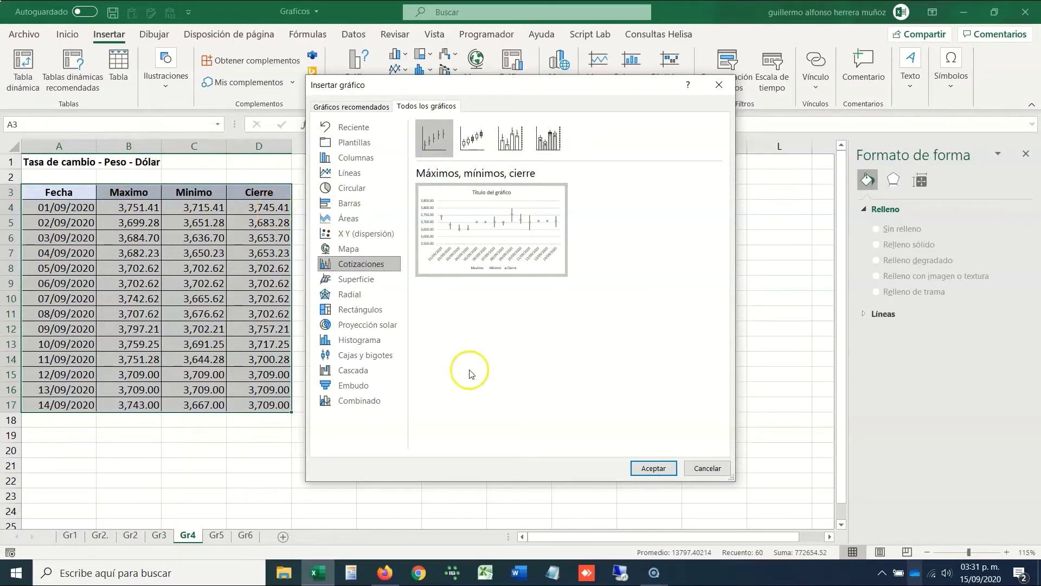
pyautogui.click(652, 469)
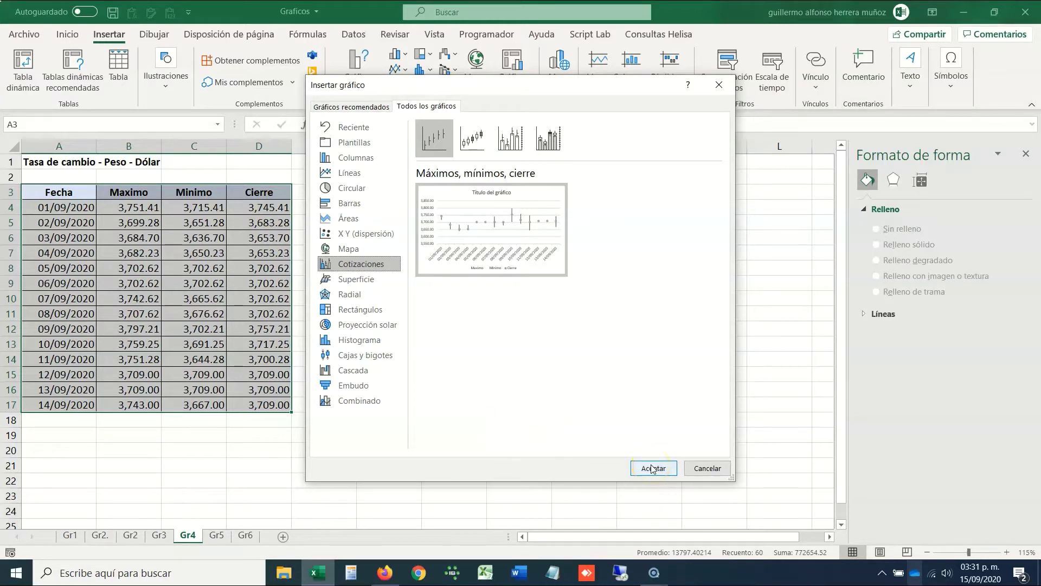
# - Compare the data requirements of the stock chart subtypes that add opening price, volume, or both
pyautogui.click(478, 138)
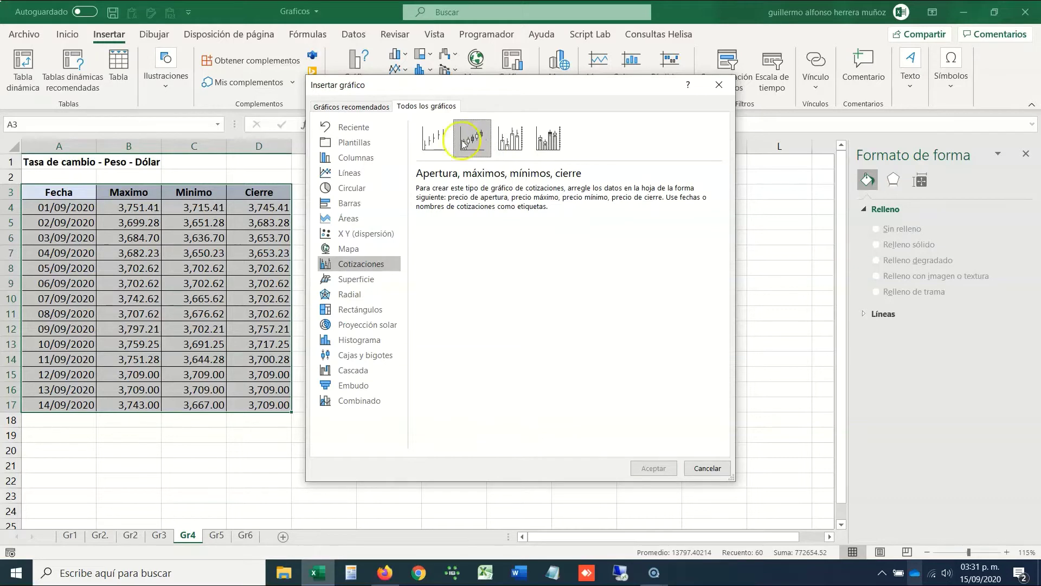
pyautogui.click(444, 144)
pyautogui.click(479, 143)
pyautogui.click(511, 145)
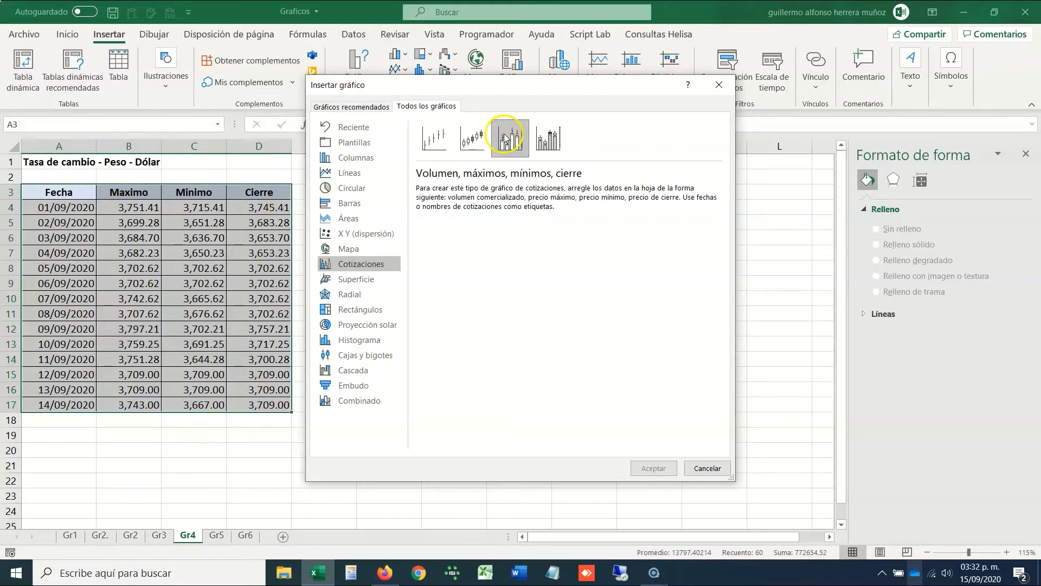
pyautogui.click(551, 140)
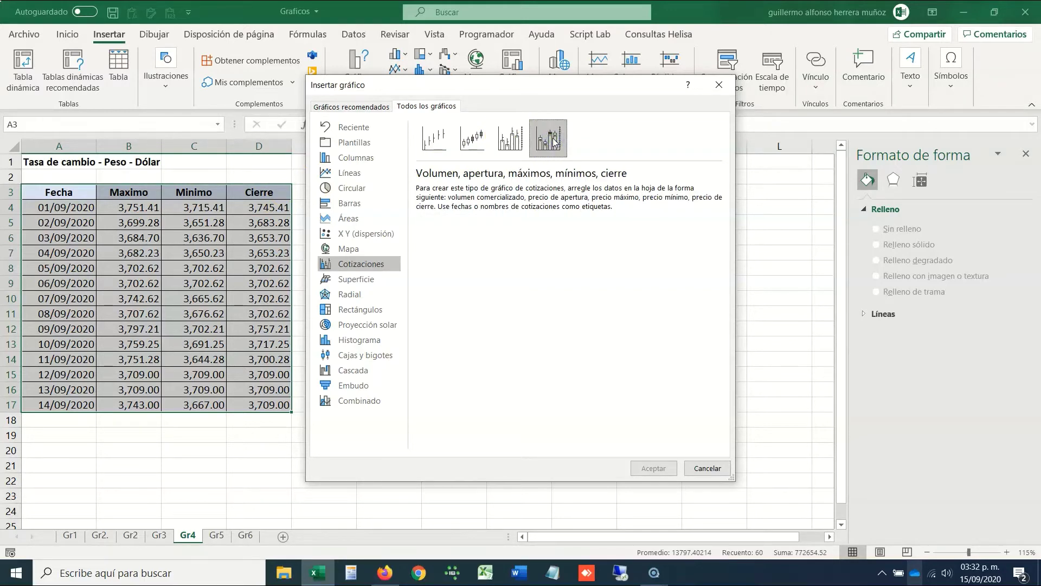
pyautogui.click(511, 142)
pyautogui.click(556, 143)
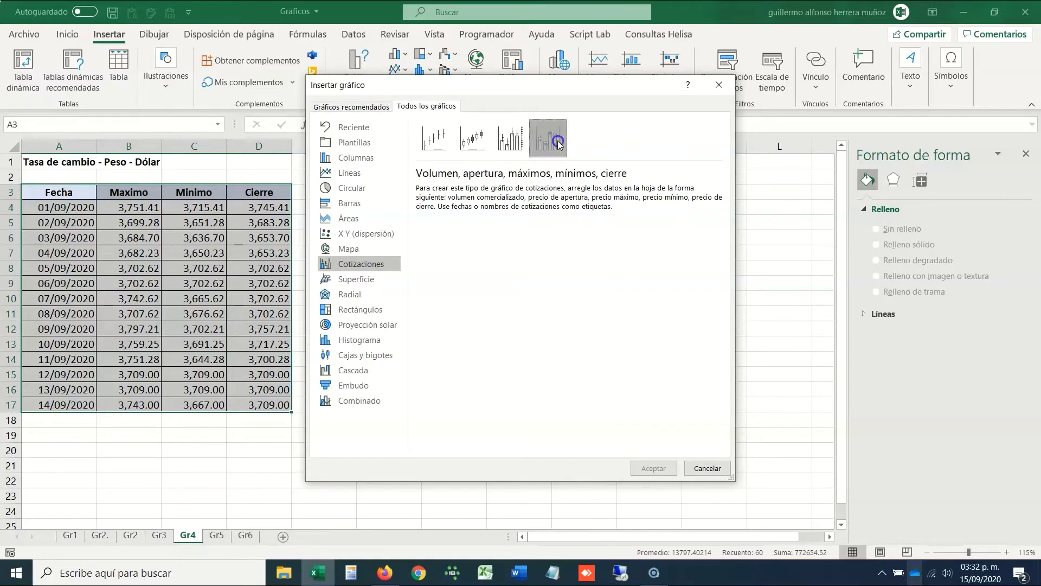
# - Insert a Máximos, mínimos, cierre stock chart and place it beside the table, over columns F to K
pyautogui.click(445, 141)
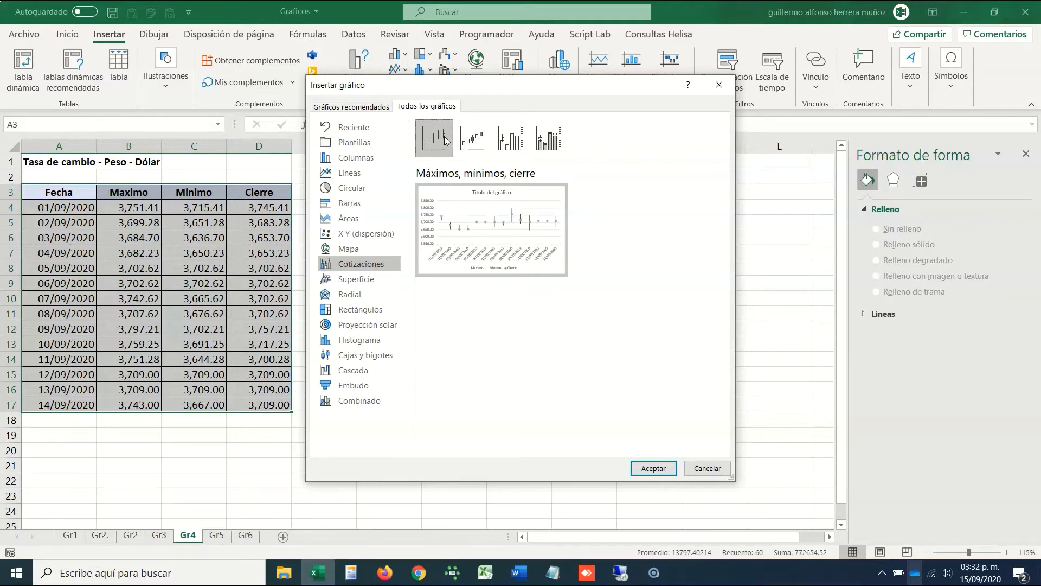
pyautogui.click(649, 466)
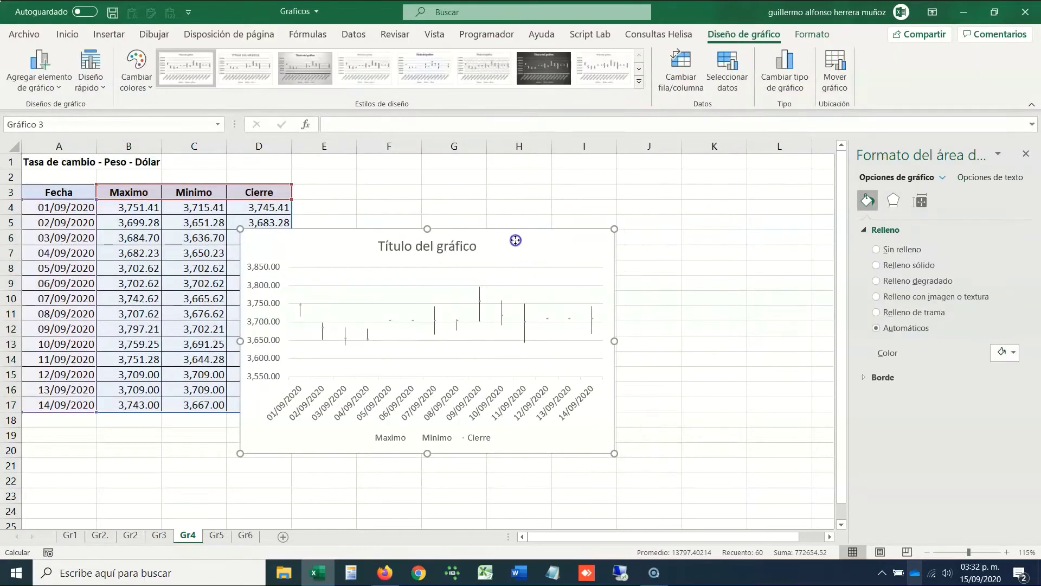
pyautogui.moveTo(516, 240); pyautogui.dragTo(635, 178)
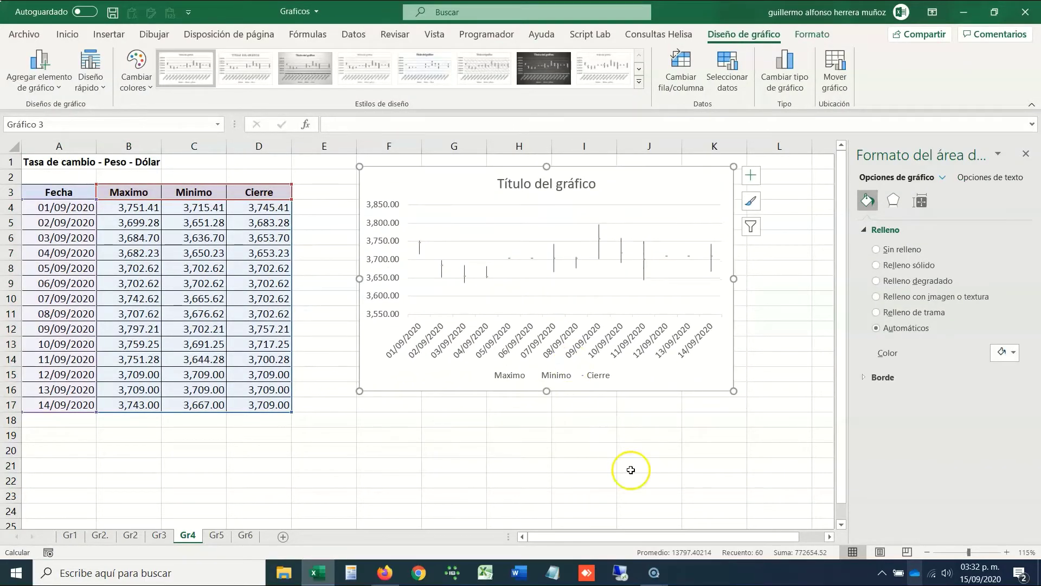
# - Examine the stock chart's legend, high-low lines and closing-price markers up close against the table data
pyautogui.click(510, 380)
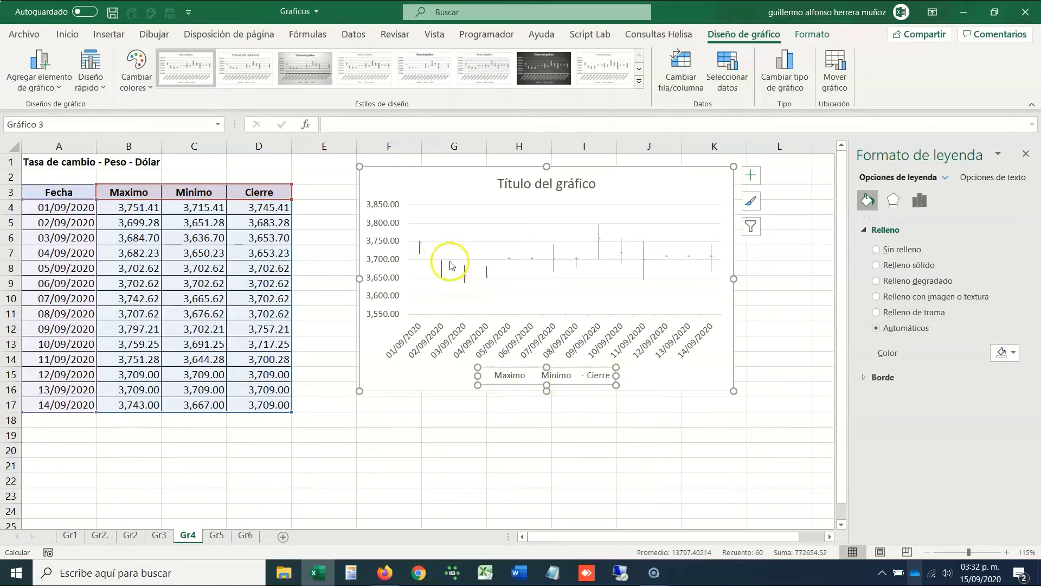
pyautogui.scroll(1, 450, 266)
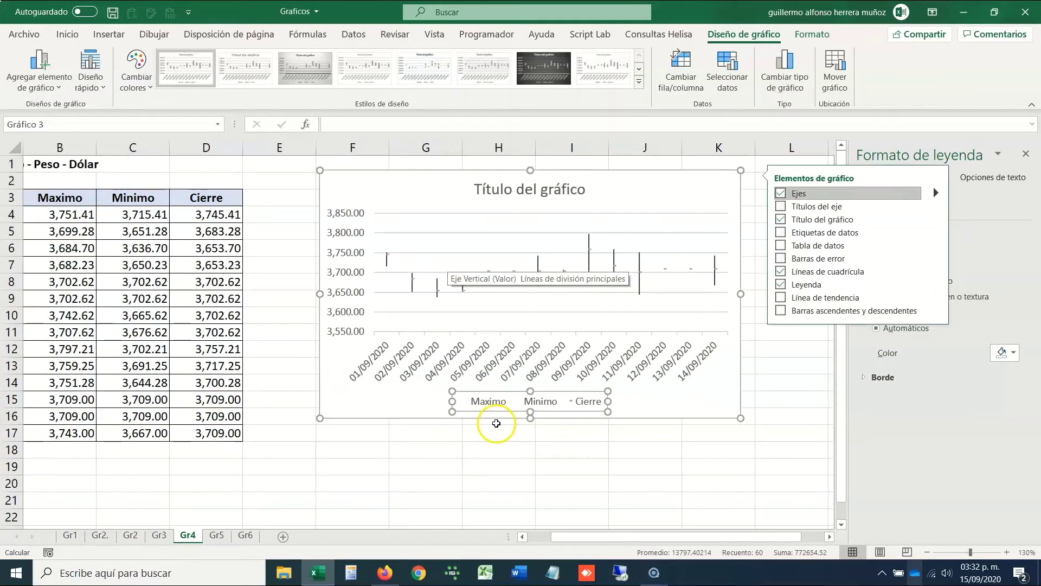
pyautogui.click(452, 464)
pyautogui.scroll(2, 452, 466)
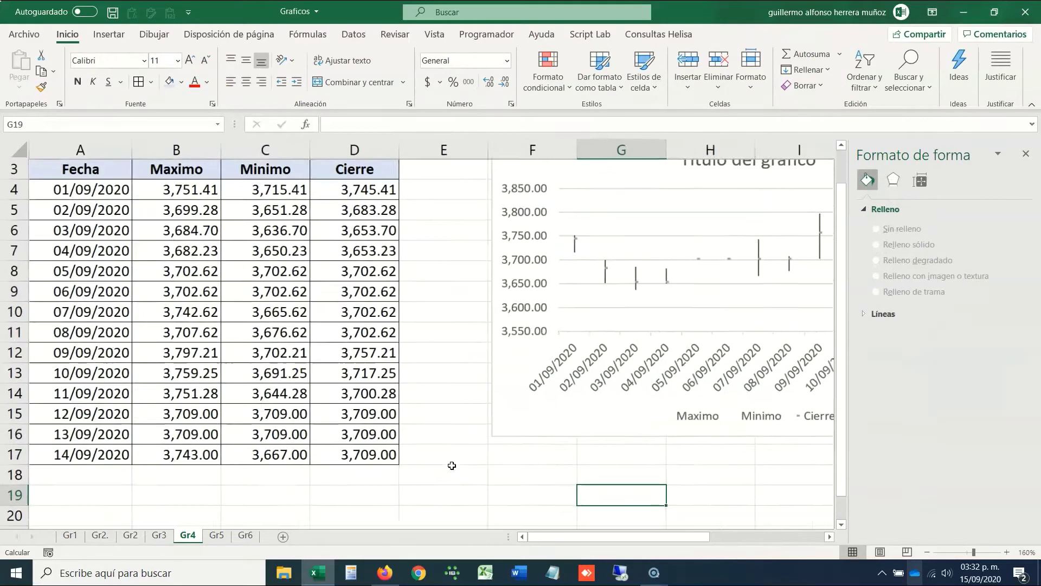
pyautogui.scroll(1, 452, 465)
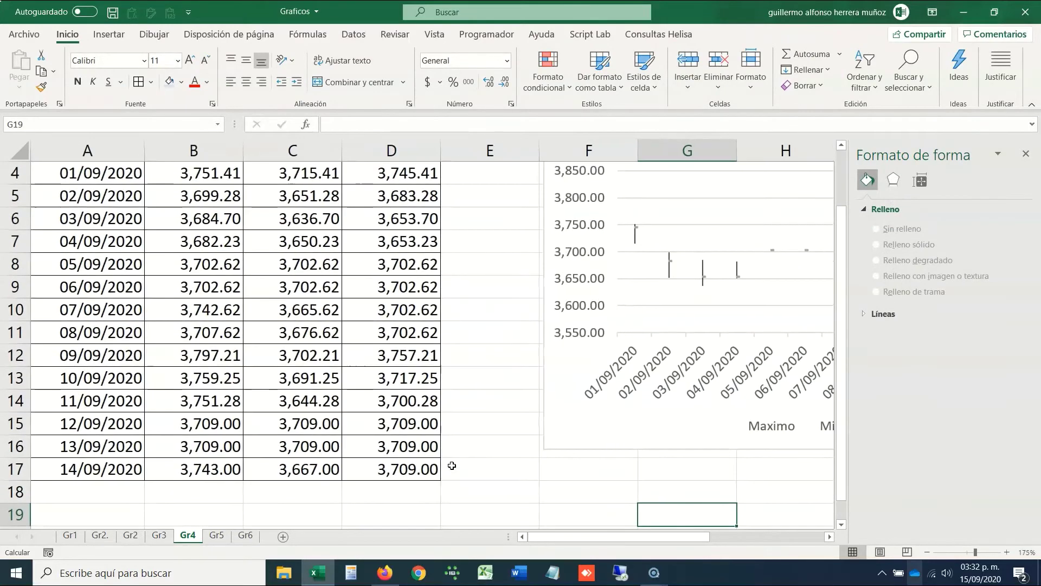
pyautogui.click(672, 270)
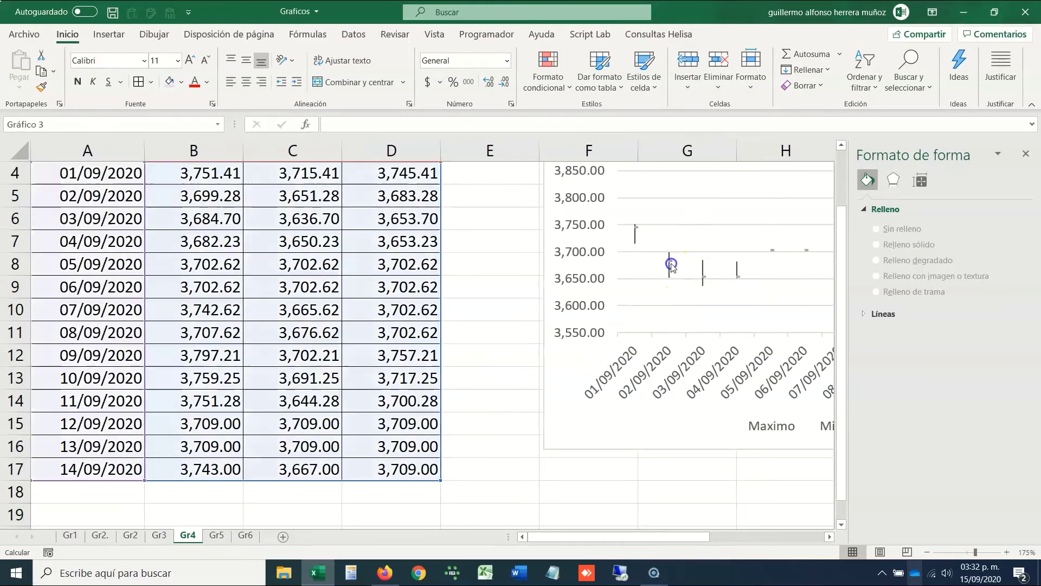
pyautogui.click(636, 243)
pyautogui.click(635, 224)
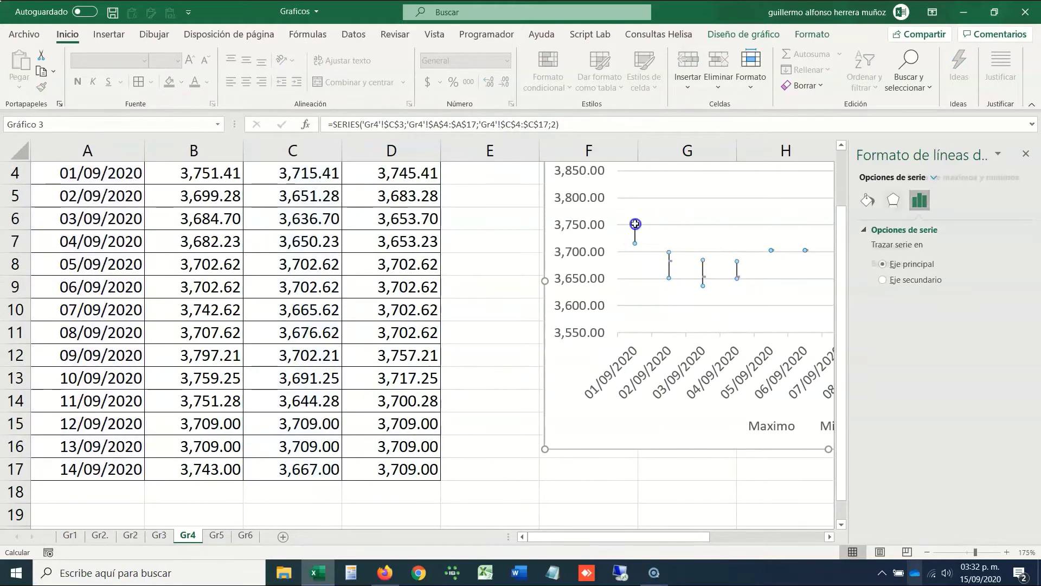
pyautogui.click(672, 265)
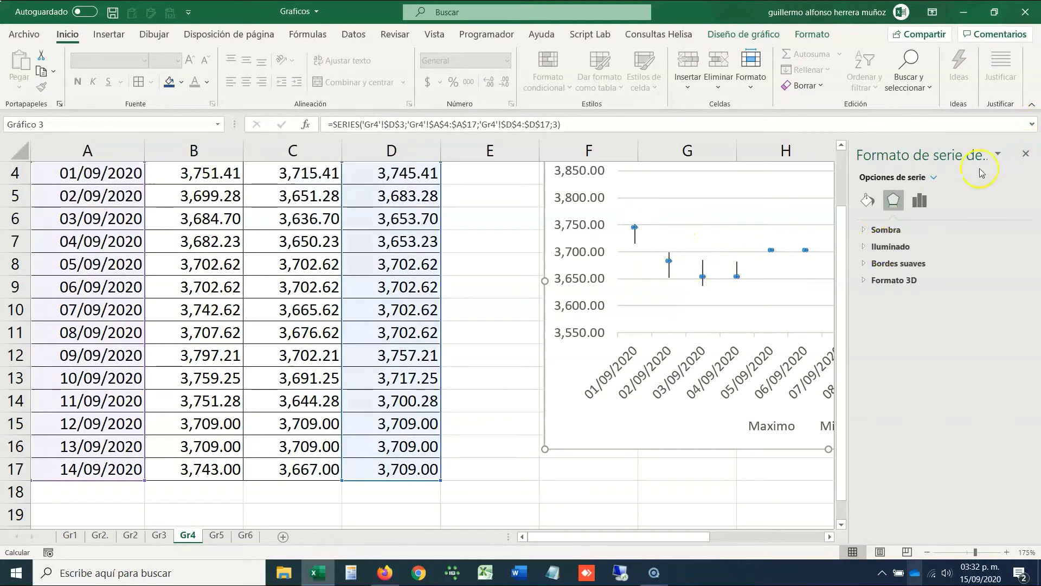
# - Link the stock chart's title to cell A1 with a formula reference and close the formatting pane
pyautogui.click(507, 286)
pyautogui.hotkey('ctrl', 'Up')
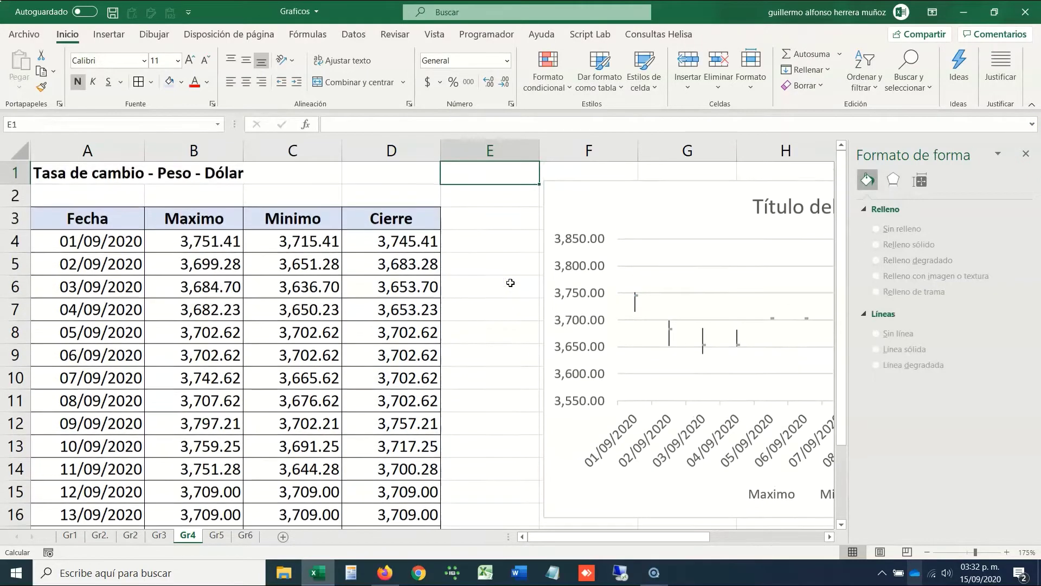
pyautogui.click(777, 212)
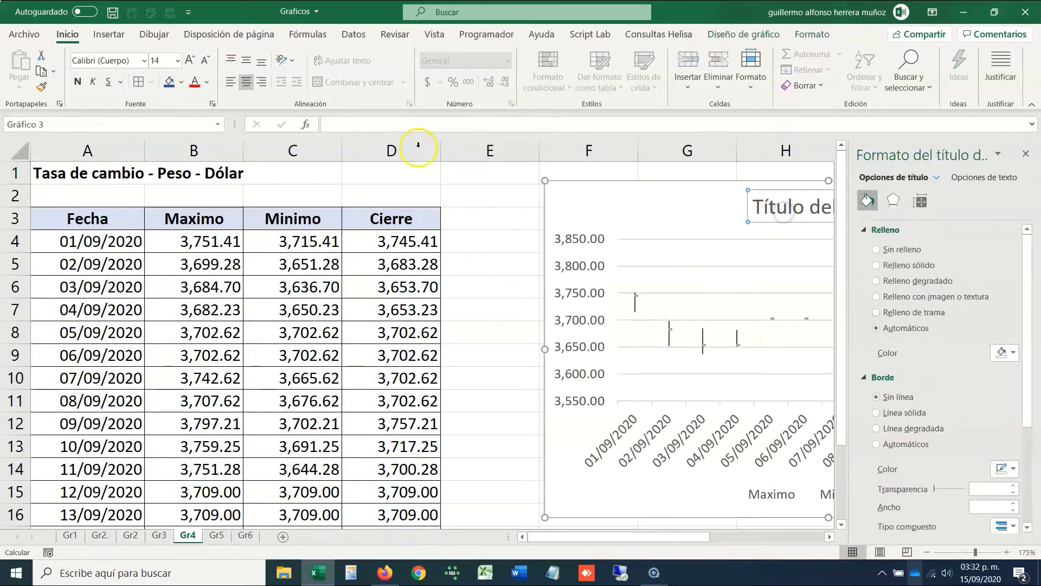
pyautogui.click(402, 129)
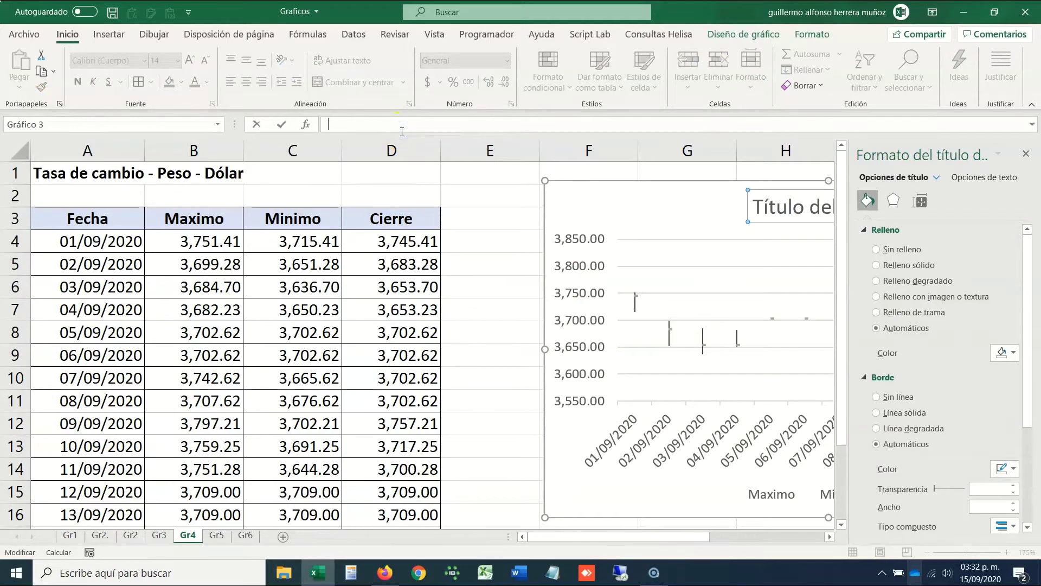
pyautogui.write('=')
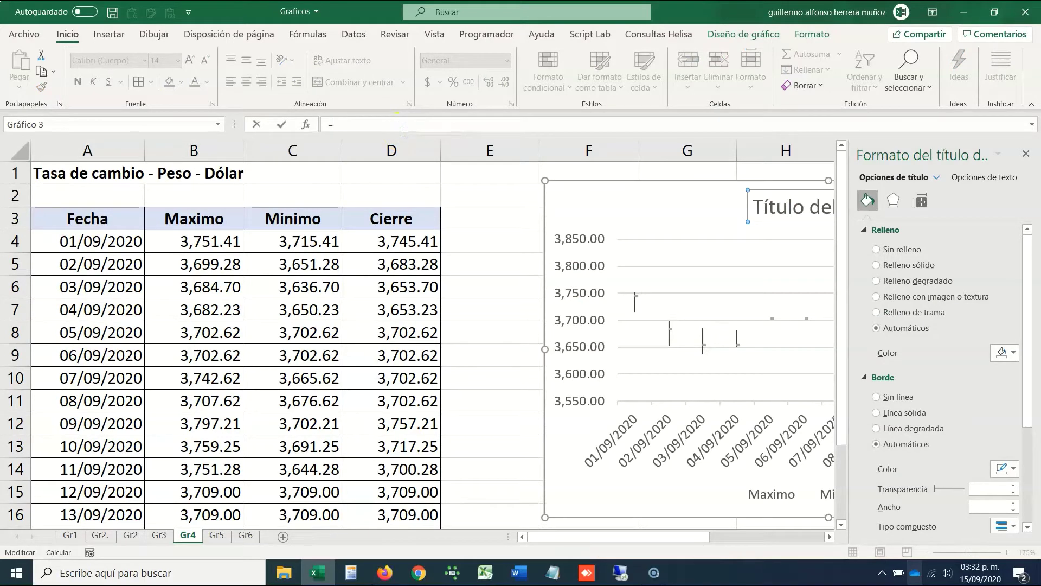
pyautogui.click(108, 164)
pyautogui.press('Return')
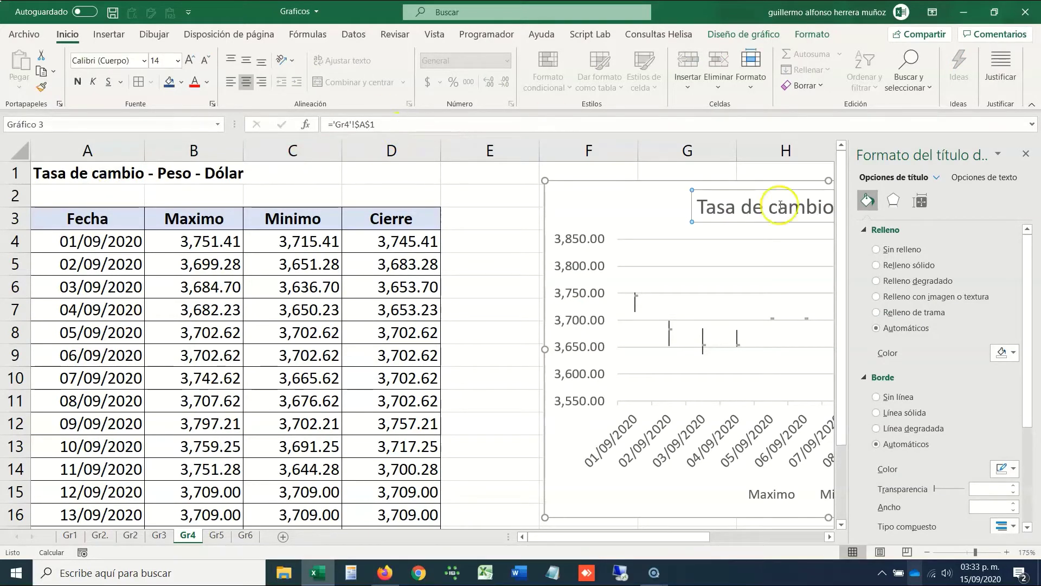
pyautogui.click(1027, 156)
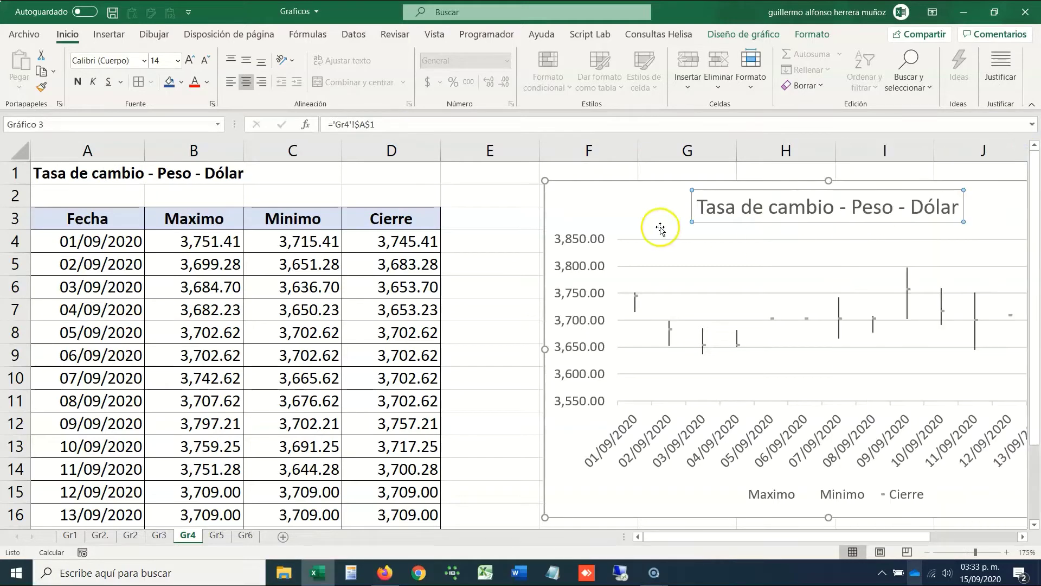
# - Apply a custom date format to A4:A17 that shows day, month and two-digit year without leading zeros, like 1-9-20
pyautogui.click(507, 219)
pyautogui.keyDown('ctrl'); pyautogui.scroll(-1, 507, 219); pyautogui.keyUp('ctrl')
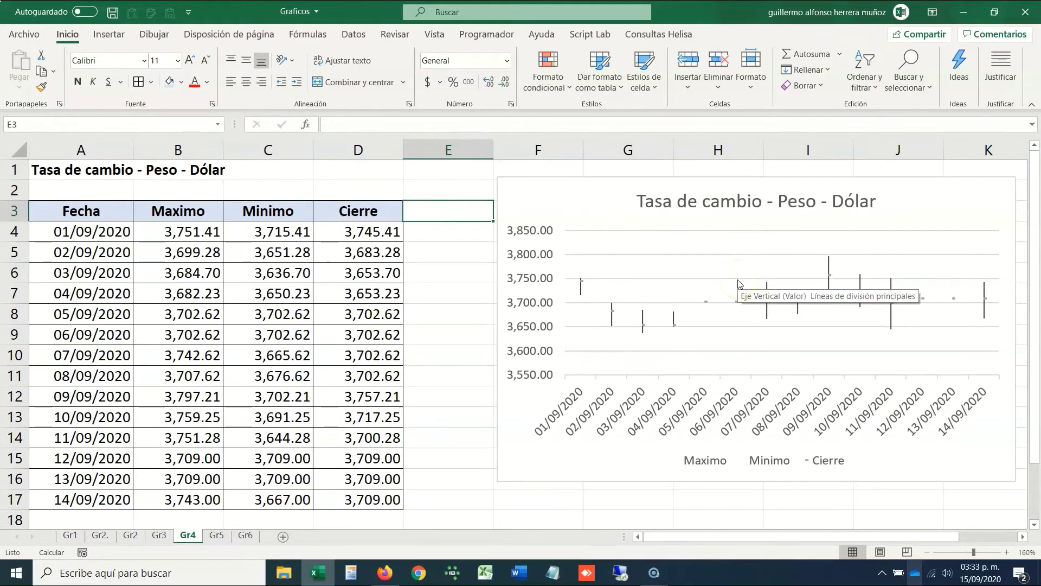
pyautogui.click(104, 232)
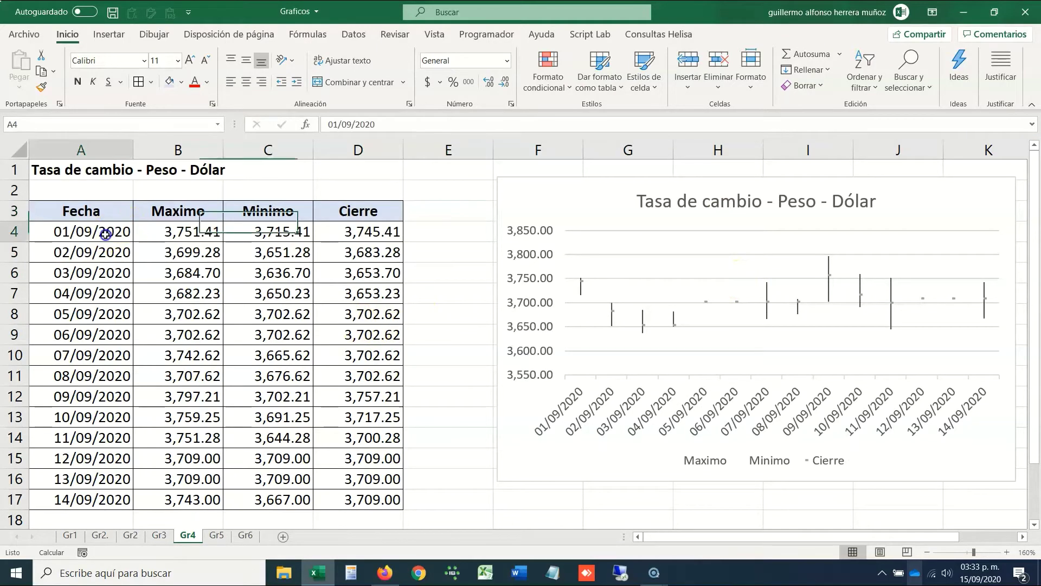
pyautogui.hotkey('ctrl', 'shift', 'Down')
pyautogui.hotkey('ctrl', '1')
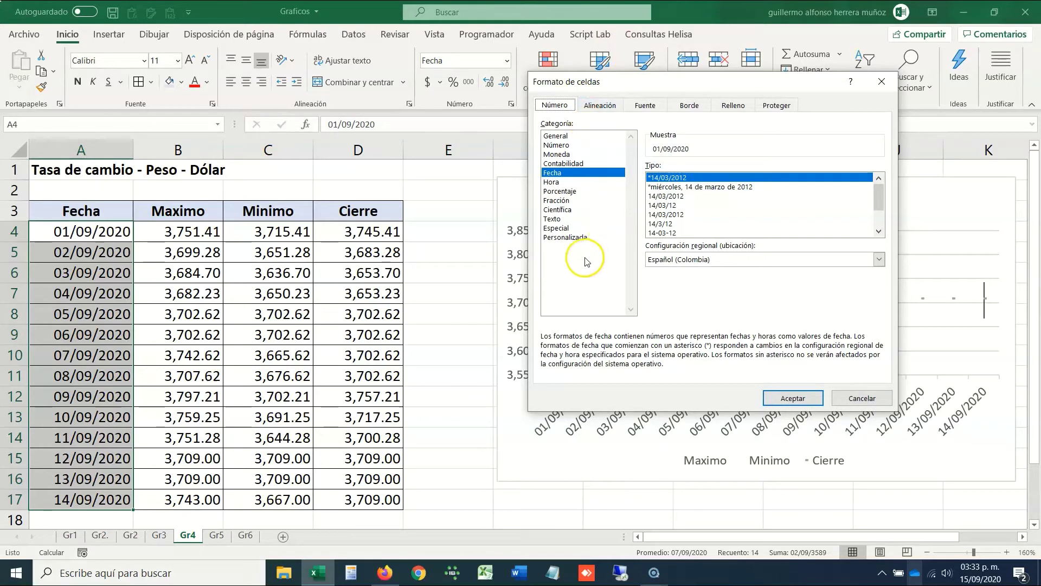
pyautogui.click(579, 237)
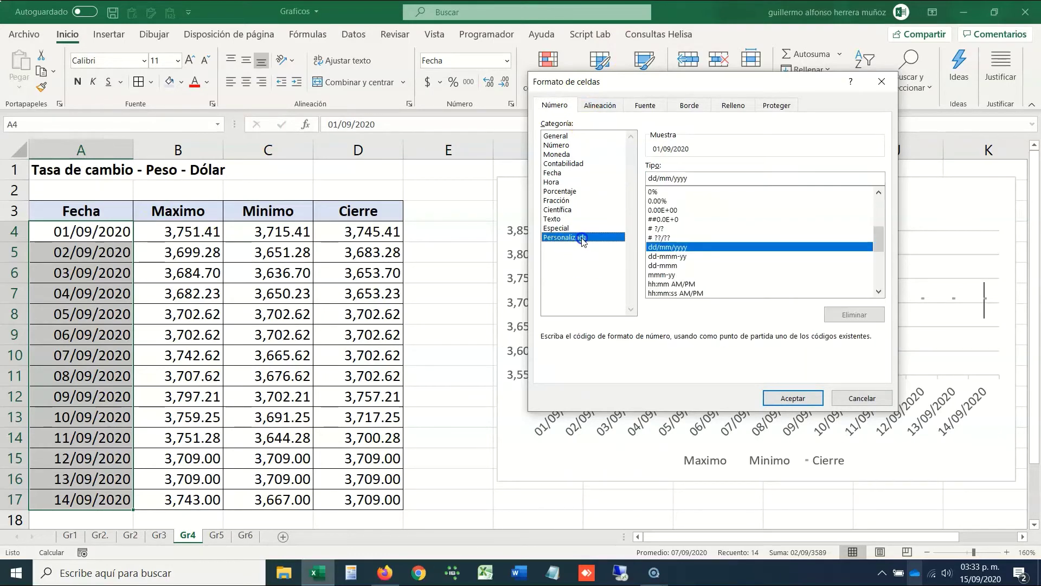
pyautogui.click(651, 178)
pyautogui.press('Delete')
pyautogui.press('Delete')
pyautogui.press('Delete')
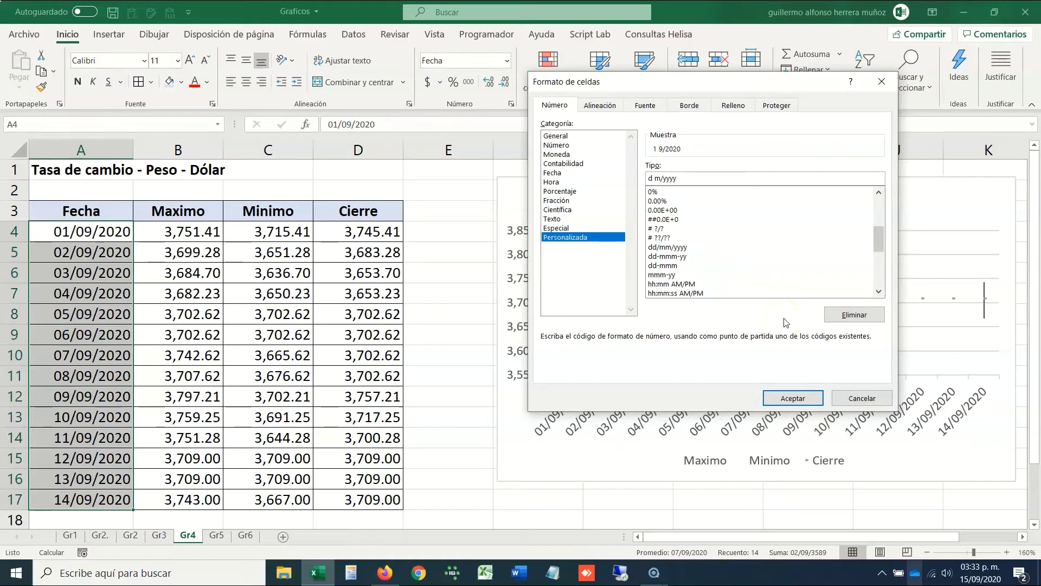
pyautogui.press('Right')
pyautogui.press('Delete')
pyautogui.click(792, 398)
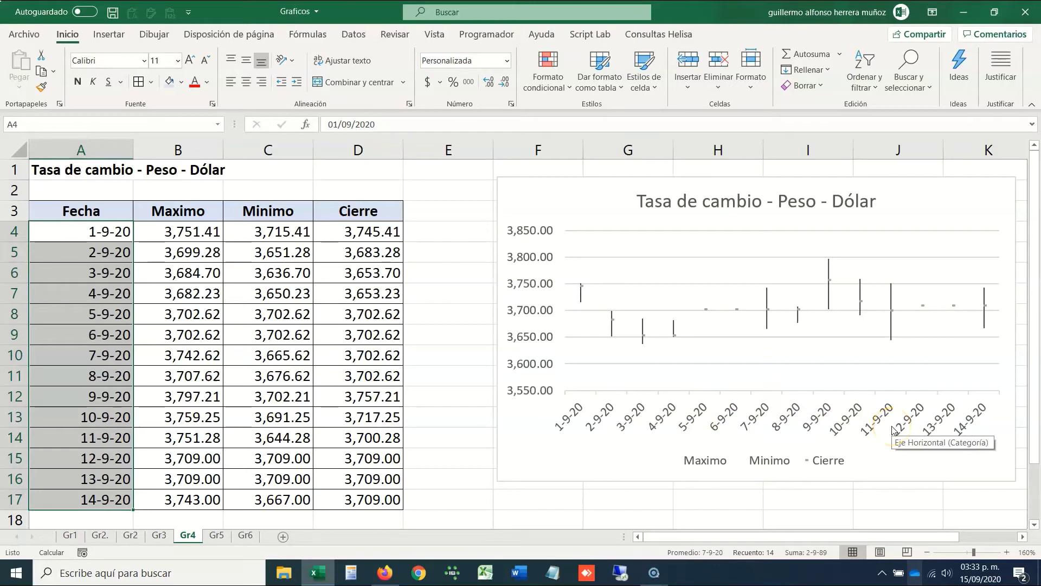
# - Review the line and effect formatting options of the chart's high-low lines, leaving the line set to Automáticos
pyautogui.click(612, 326)
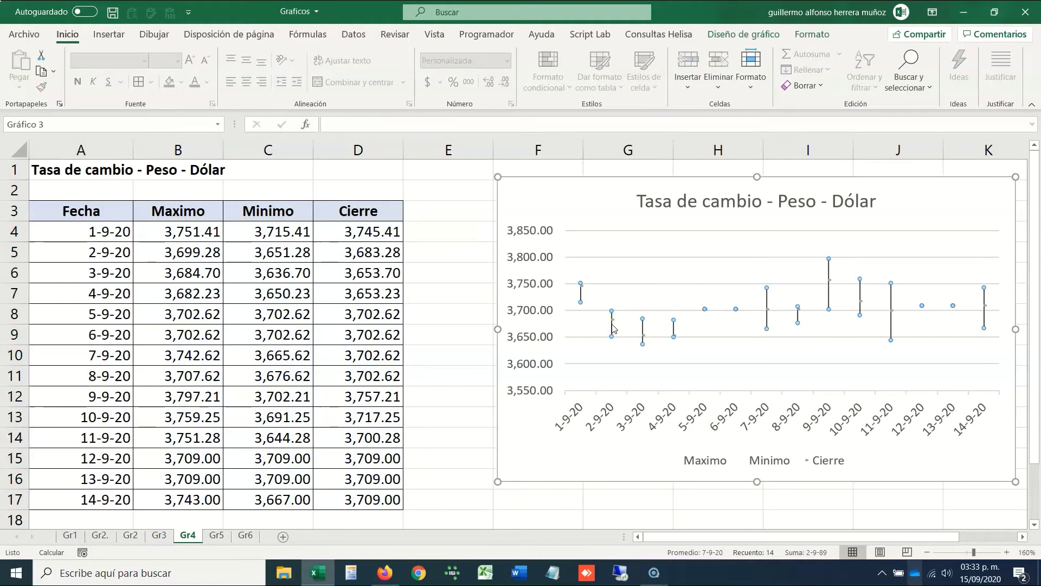
pyautogui.rightClick(612, 325)
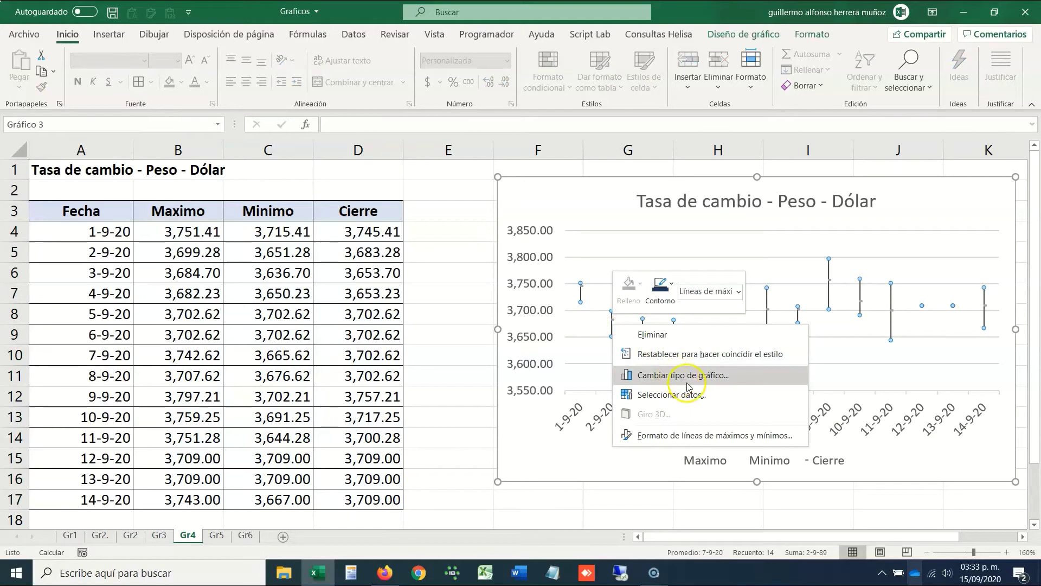
pyautogui.click(707, 436)
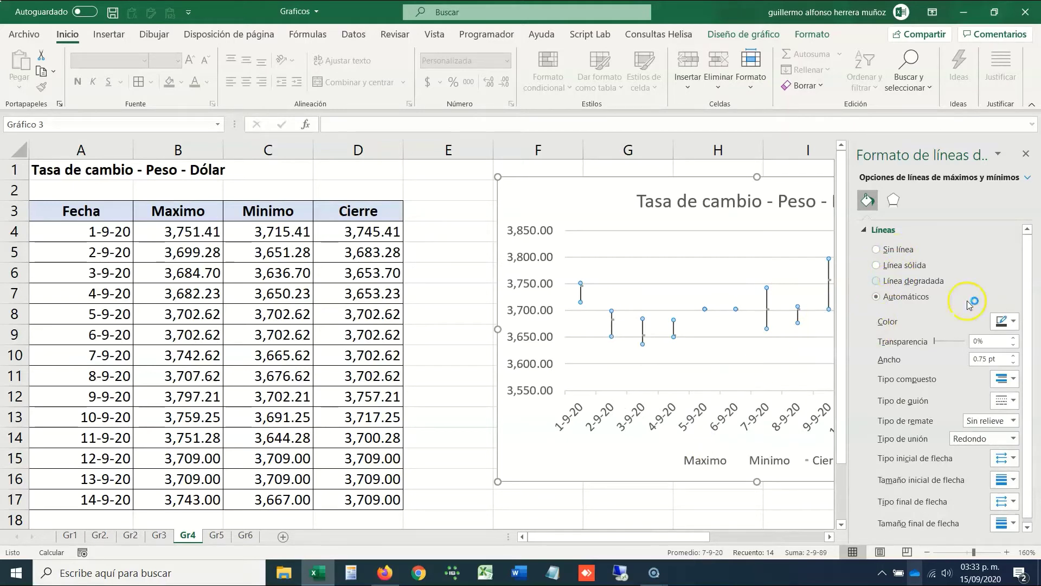
pyautogui.click(890, 264)
pyautogui.click(889, 296)
pyautogui.click(894, 202)
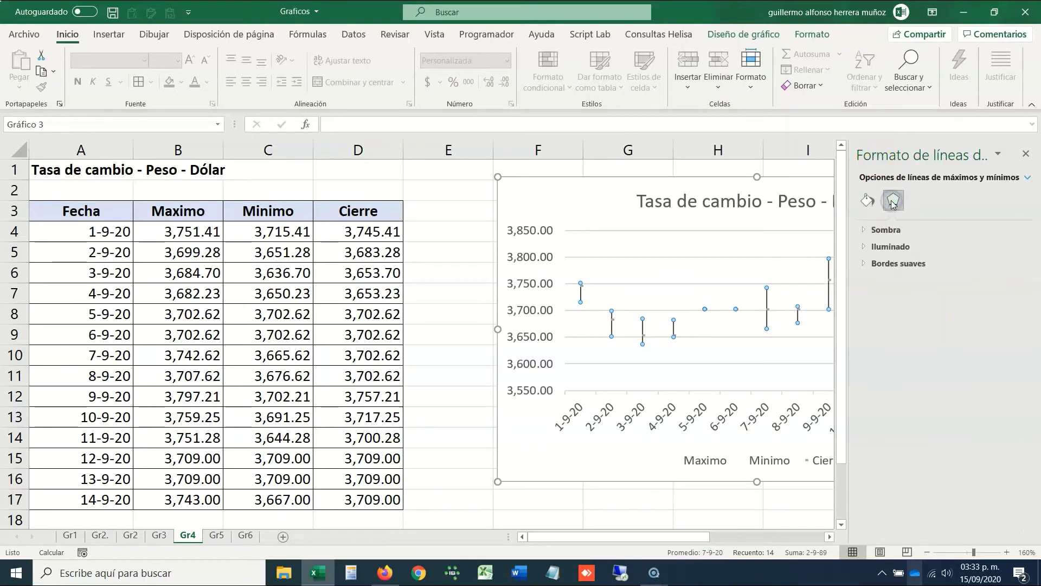
pyautogui.click(1026, 154)
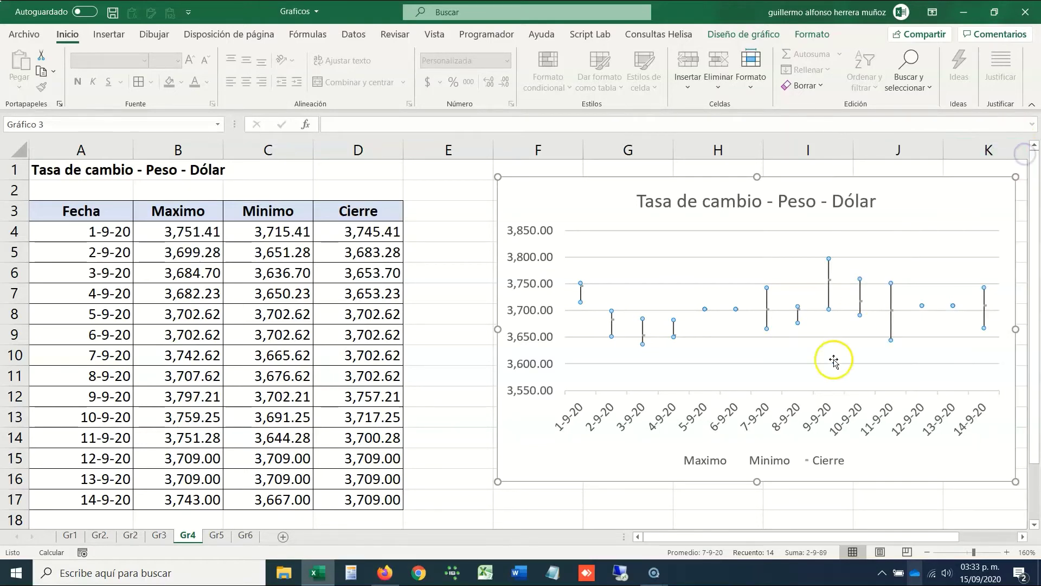
# - Try a linear trendline on the chart's Cierre series and delete it
pyautogui.click(585, 295)
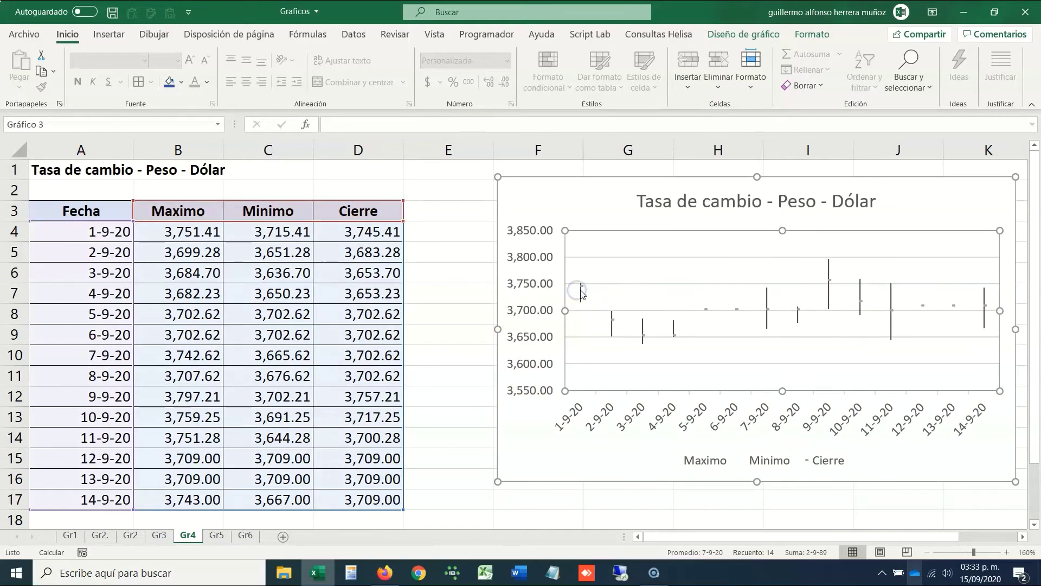
pyautogui.click(582, 287)
pyautogui.rightClick(582, 288)
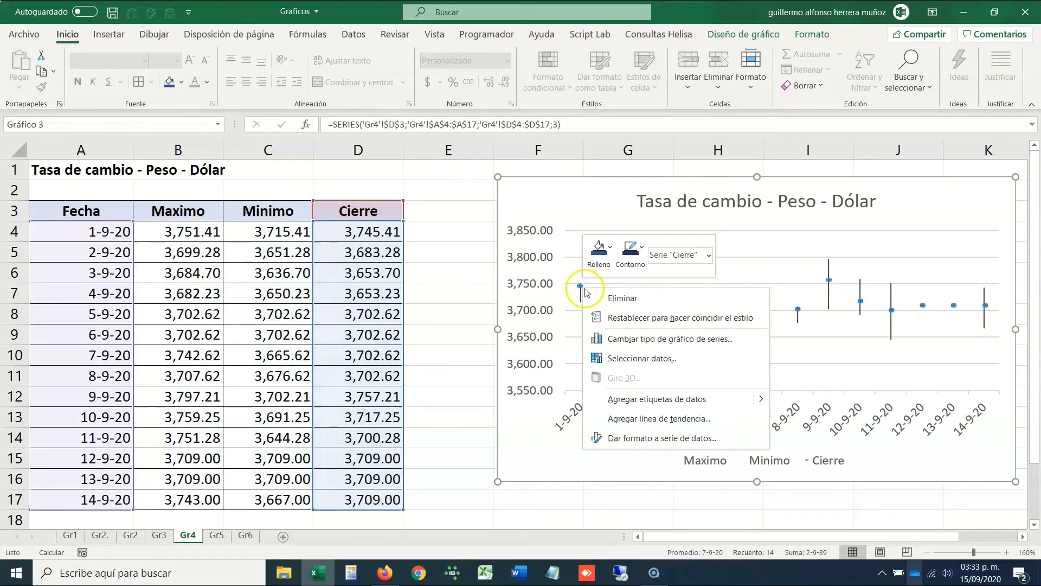
pyautogui.click(721, 419)
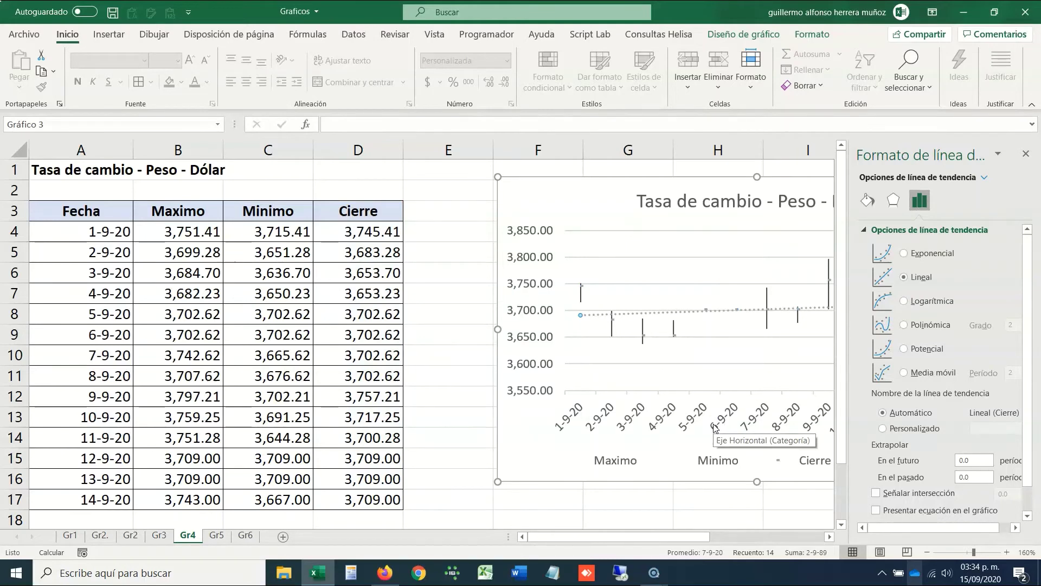
pyautogui.press('Delete')
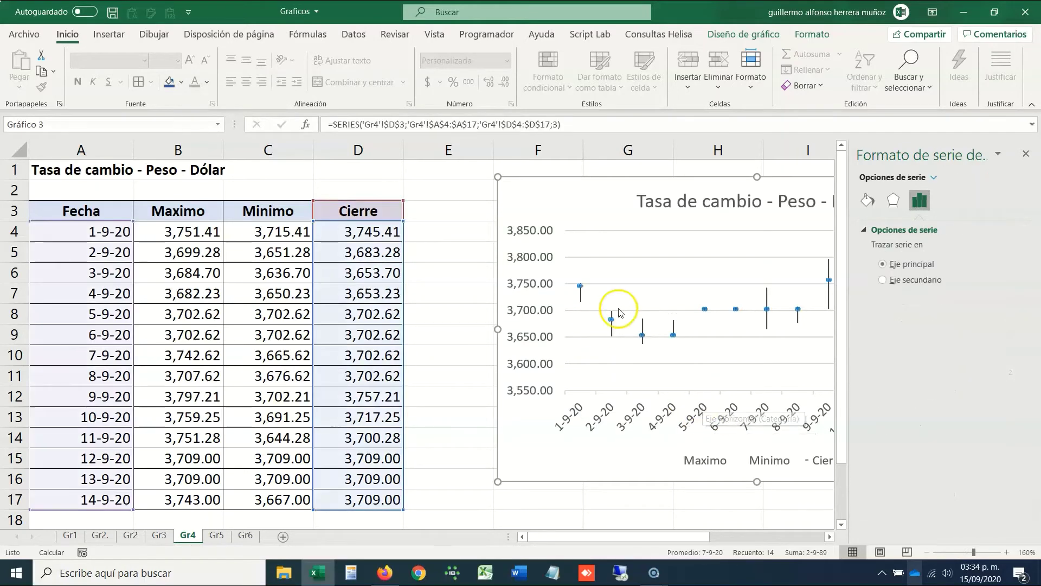
# - Add data labels to the Cierre series of the stock chart and close the formatting pane
pyautogui.moveTo(611, 318)
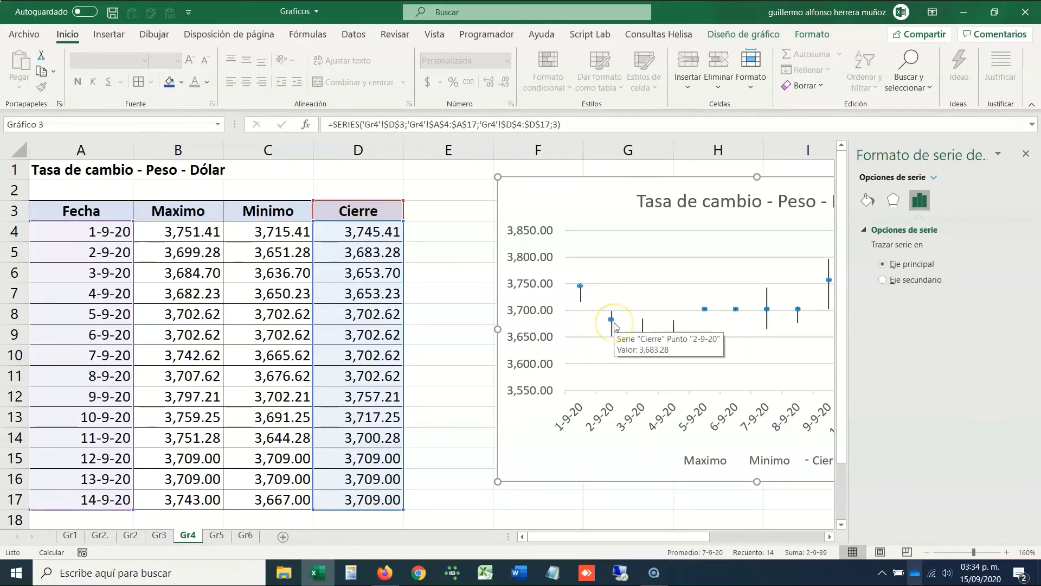
pyautogui.rightClick(613, 323)
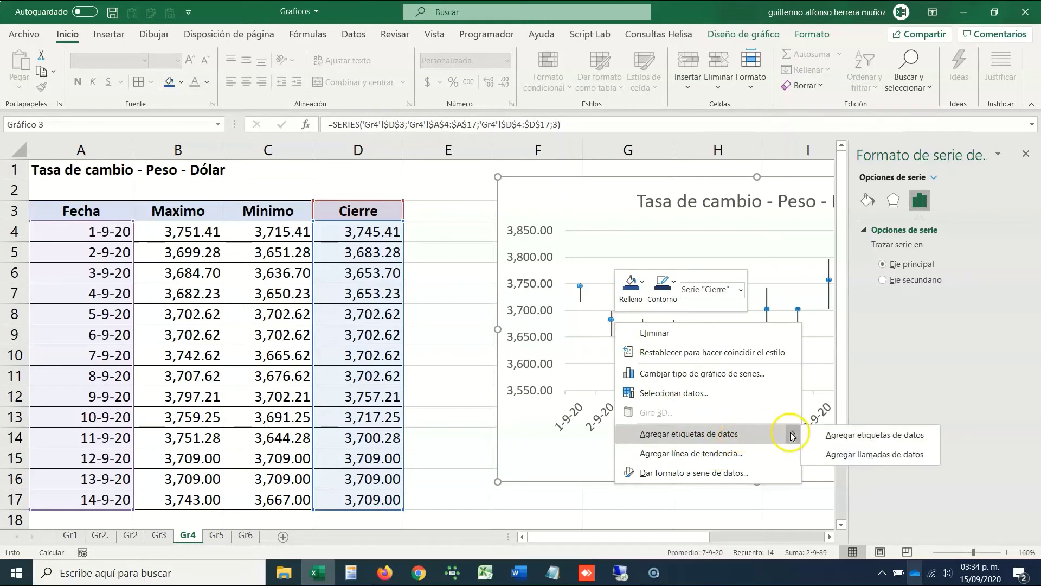
pyautogui.click(756, 434)
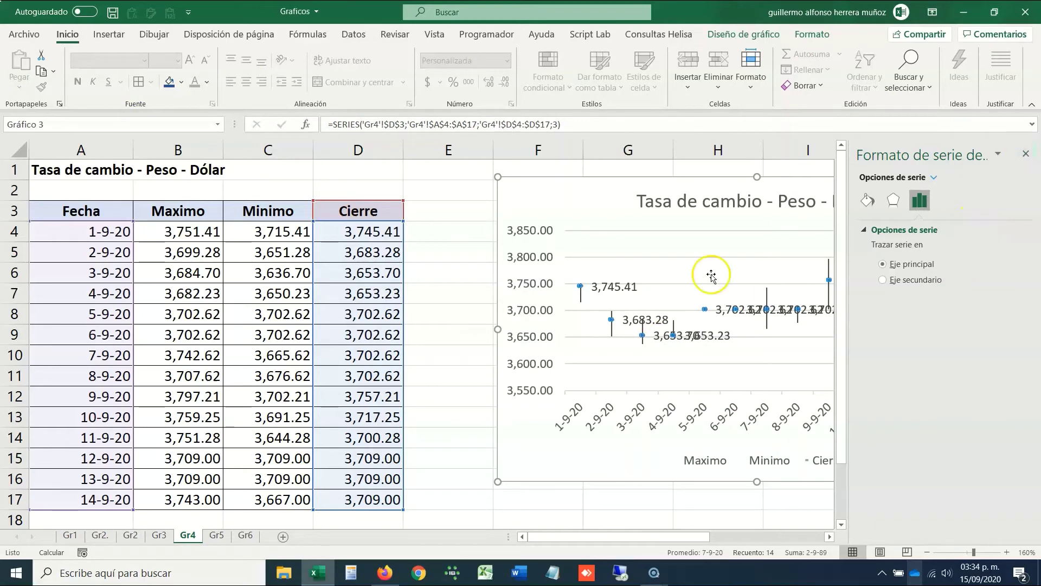
pyautogui.click(1026, 154)
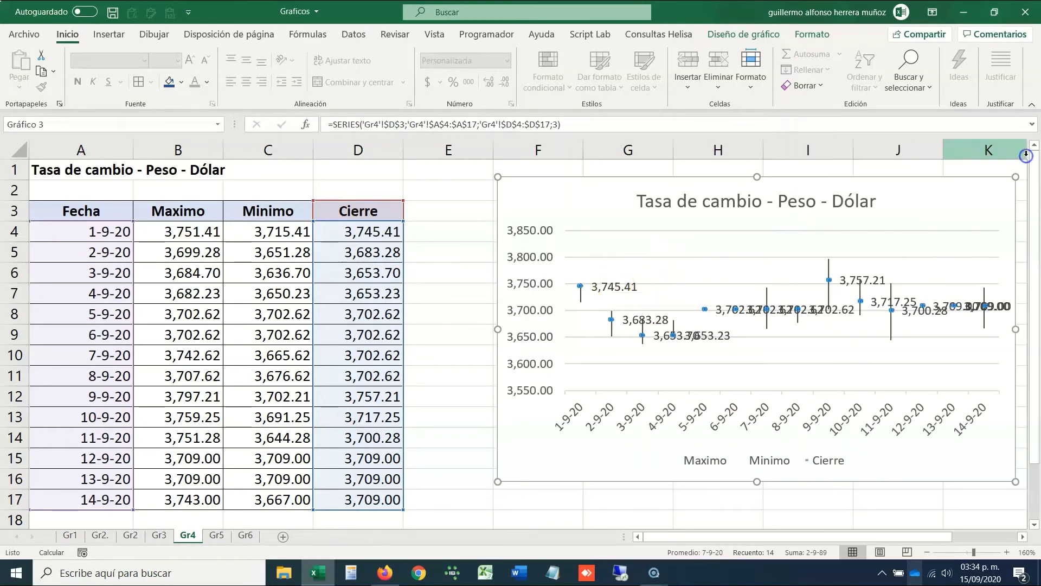
# - Format column D as numbers with 0 decimal places and a thousands separator to shorten the closing-price labels
pyautogui.click(357, 259)
pyautogui.press('Up')
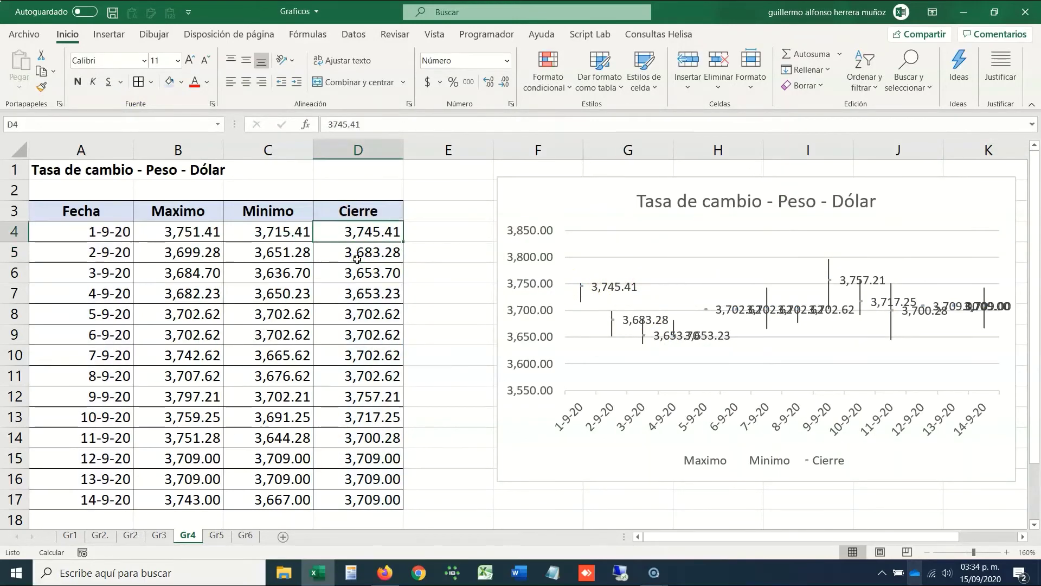
pyautogui.hotkey('ctrl', 'shift', 'Down')
pyautogui.hotkey('ctrl', 'shift', 'Down')
pyautogui.hotkey('ctrl', 'q')
pyautogui.press('Escape')
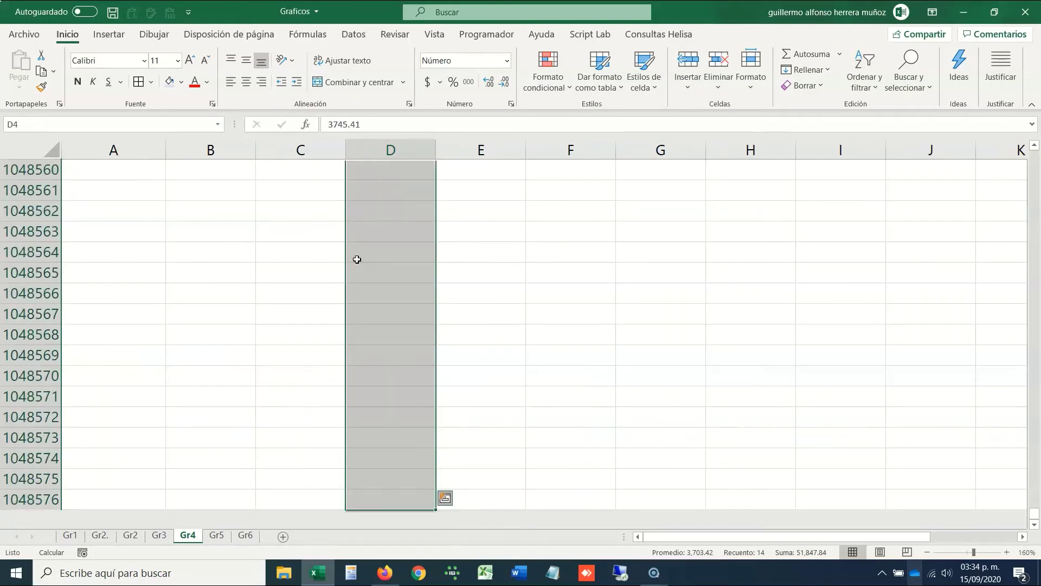
pyautogui.hotkey('ctrl', 'Up')
pyautogui.hotkey('ctrl', 'Up')
pyautogui.hotkey('ctrl', 'space')
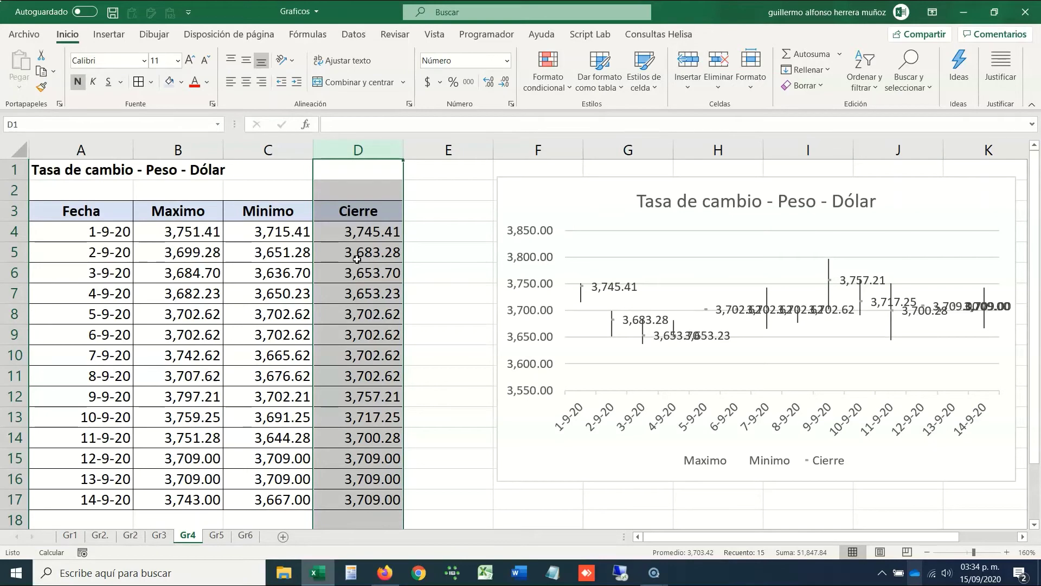
pyautogui.hotkey('ctrl', '1')
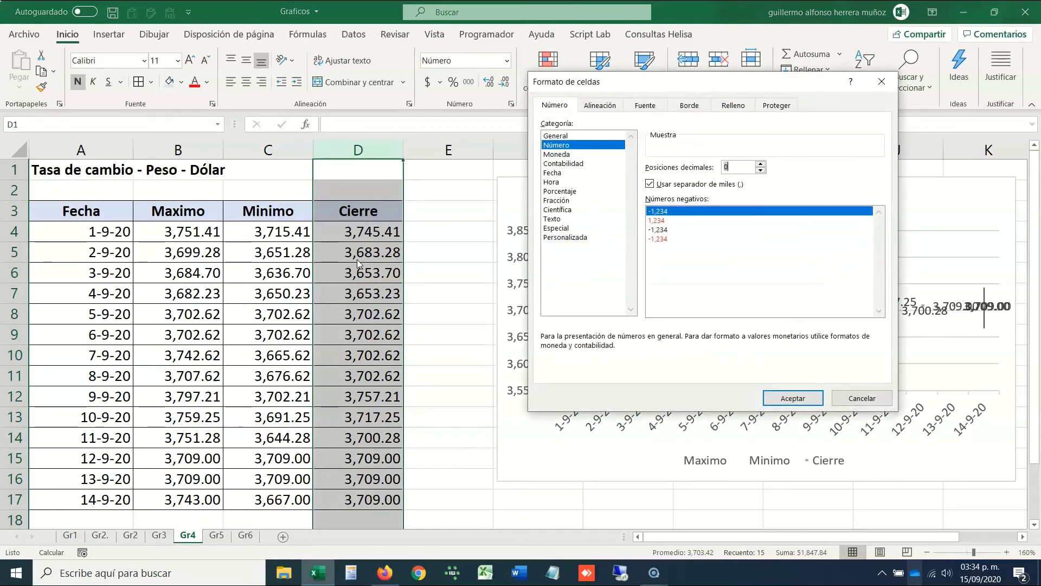
pyautogui.press('Return')
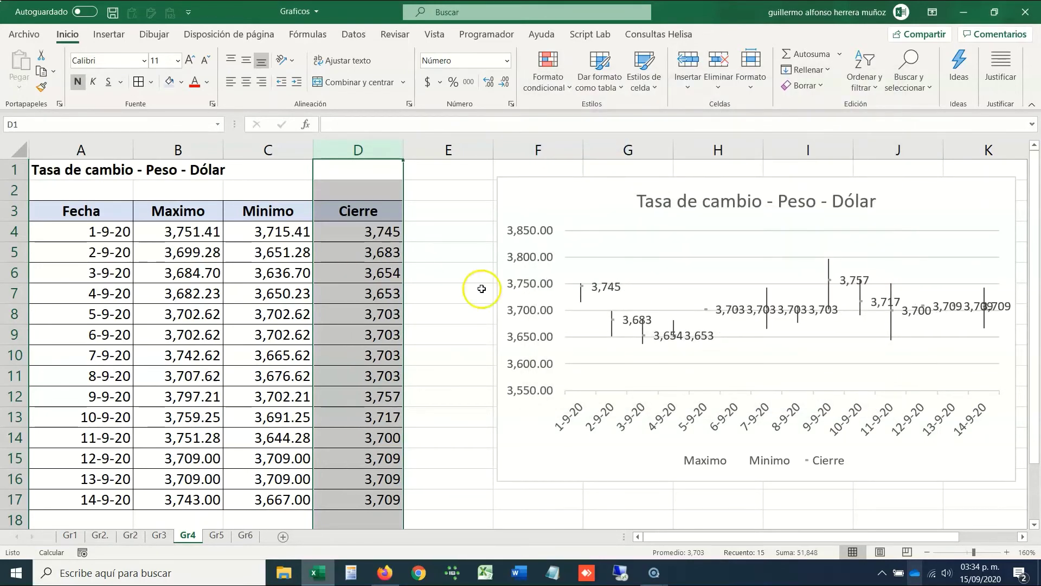
# - Compare the closing-price label for 2-9-20 in the chart with its value in cell D5
pyautogui.click(610, 290)
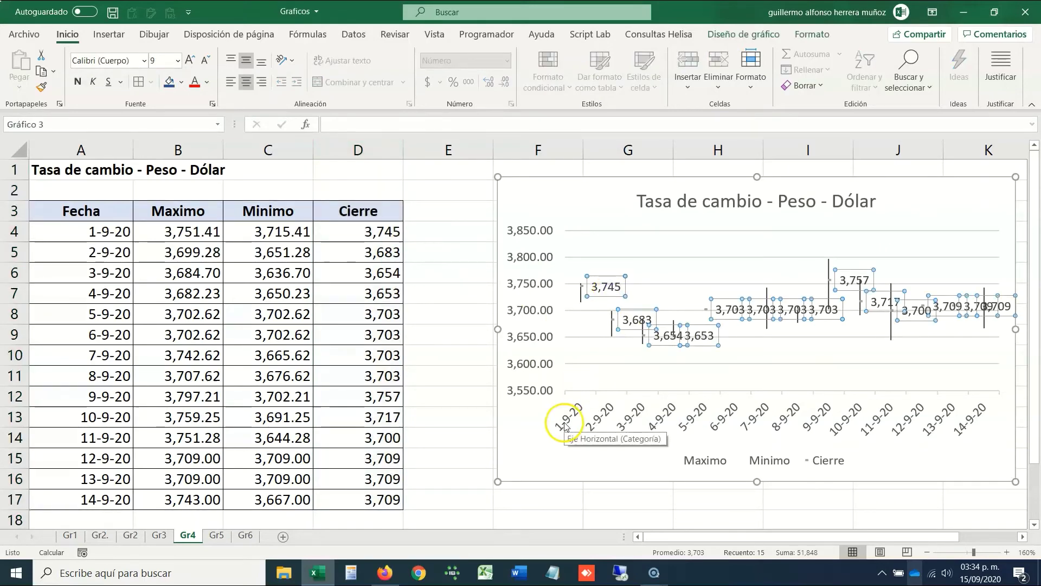
pyautogui.click(632, 320)
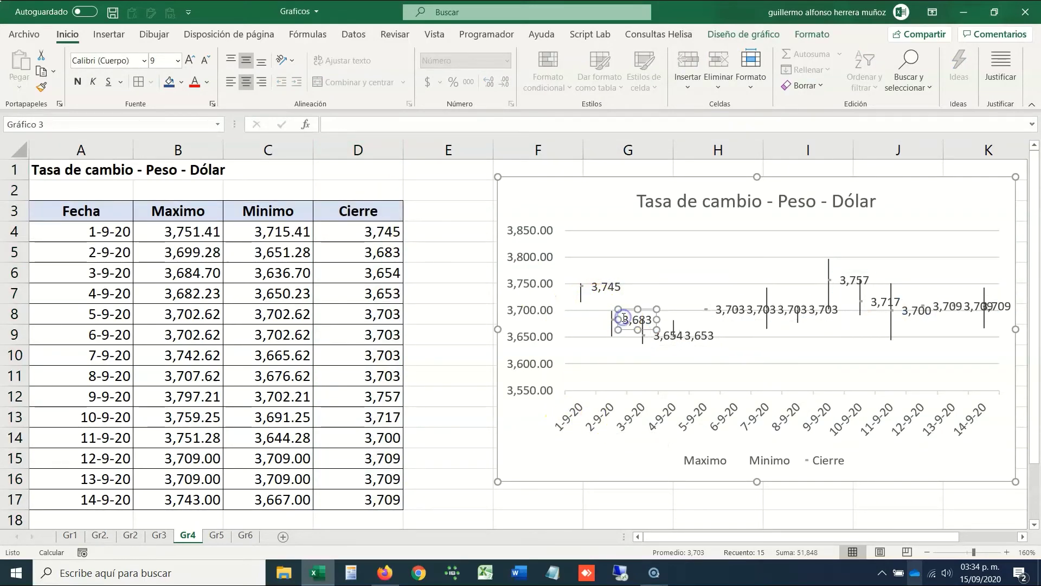
pyautogui.click(383, 254)
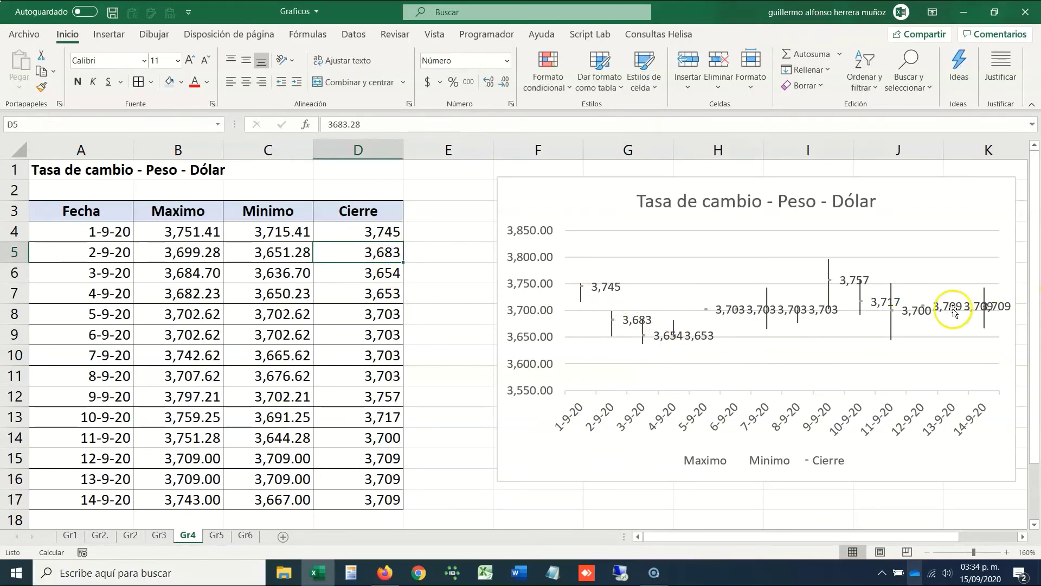
# - Try the series name, category name and value contents for the Cierre data labels, and undo the removal of the values
pyautogui.click(606, 287)
pyautogui.rightClick(607, 285)
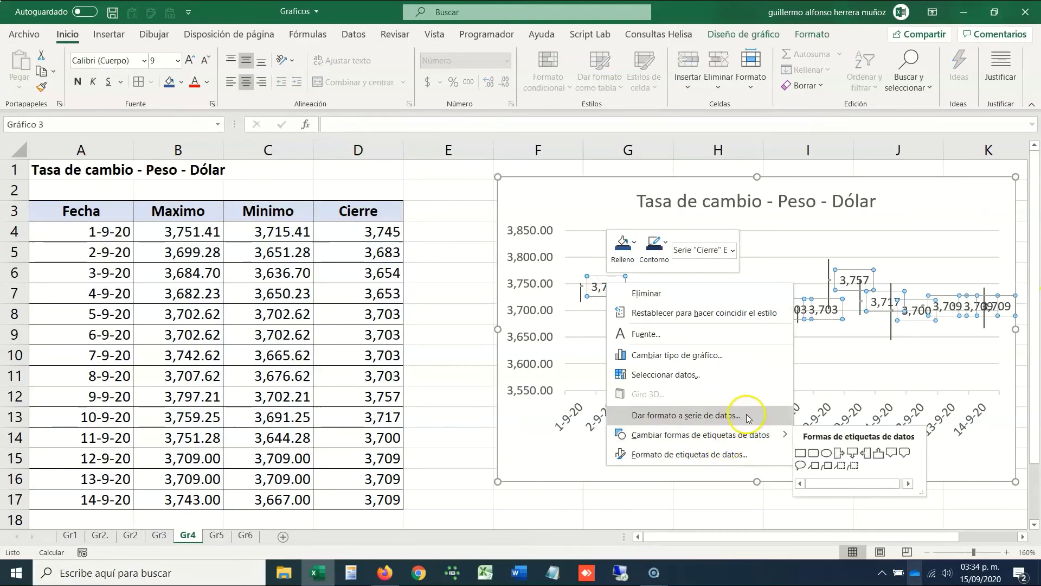
pyautogui.click(721, 454)
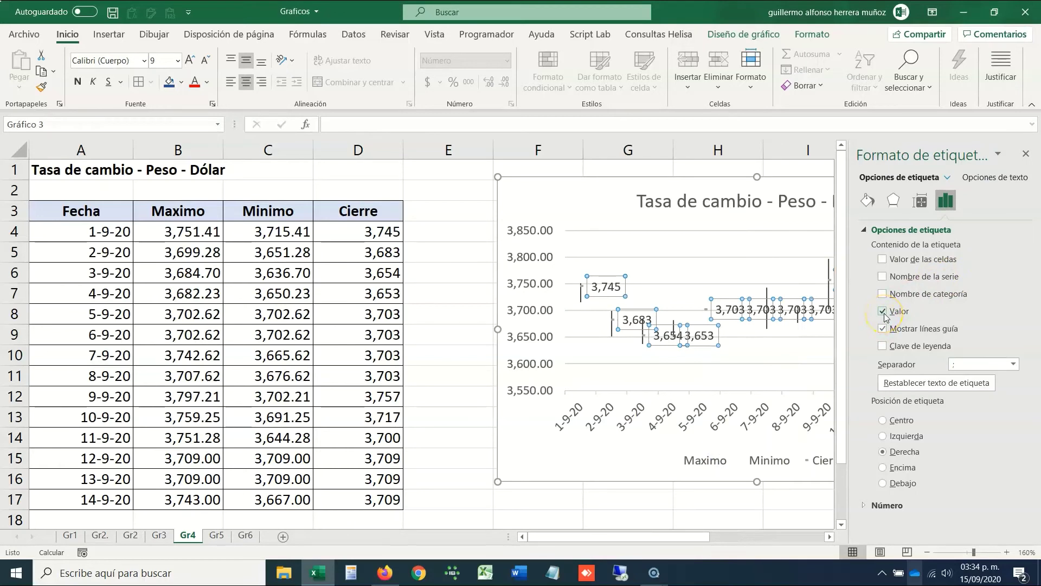
pyautogui.click(883, 276)
pyautogui.click(882, 276)
pyautogui.click(883, 294)
pyautogui.click(882, 294)
pyautogui.click(883, 310)
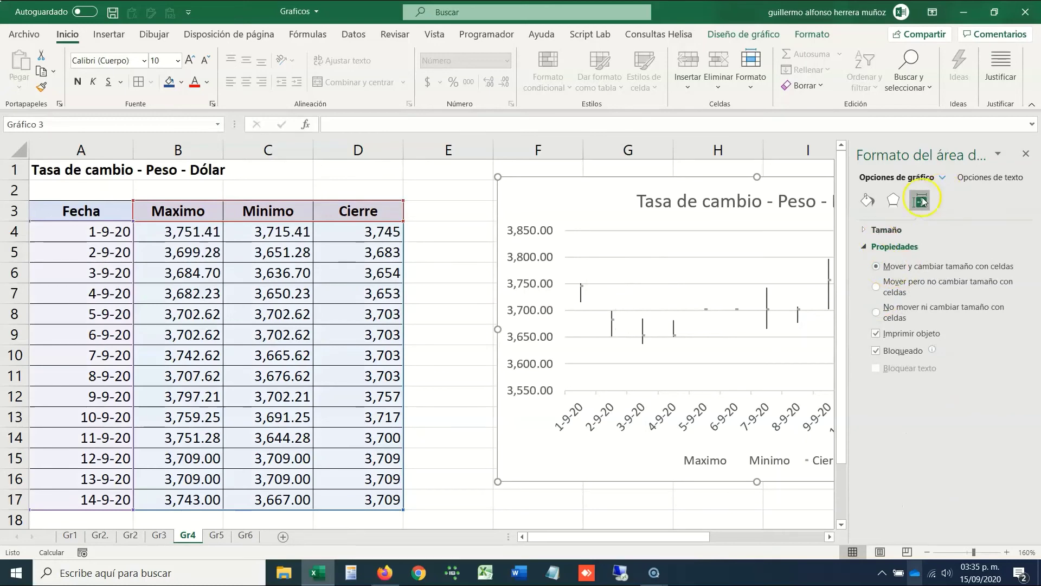
pyautogui.click(612, 319)
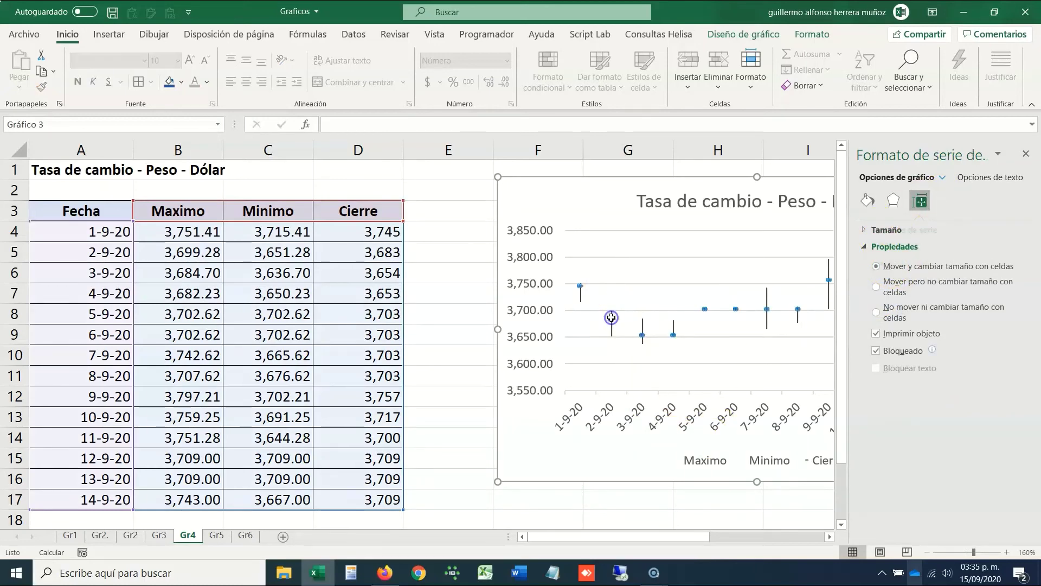
pyautogui.hotkey('ctrl', 'z')
# - Select all the Cierre data labels, try the centred position and place them to the left of their points
pyautogui.click(632, 320)
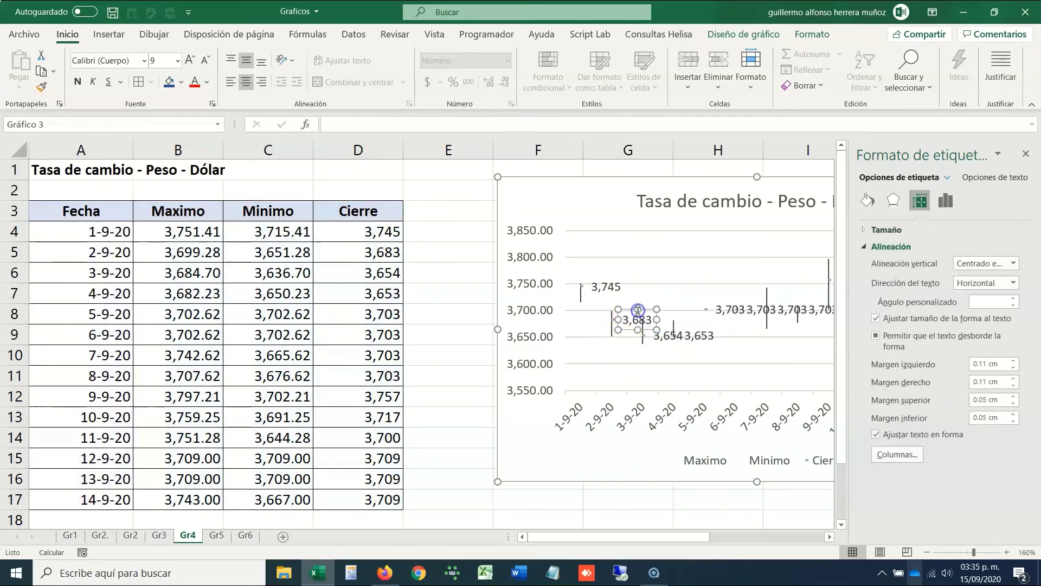
pyautogui.click(606, 284)
pyautogui.click(558, 209)
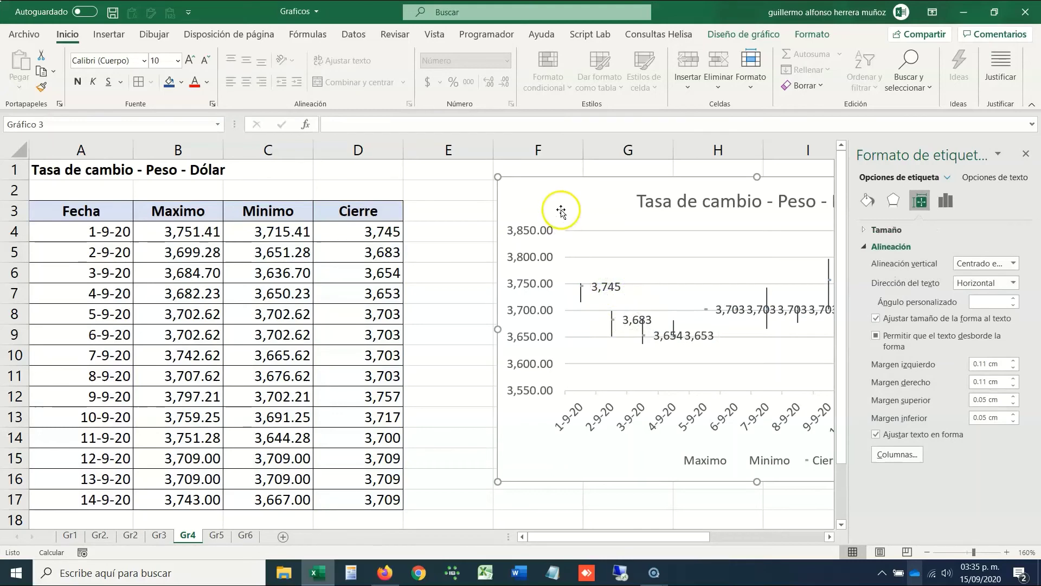
pyautogui.click(603, 283)
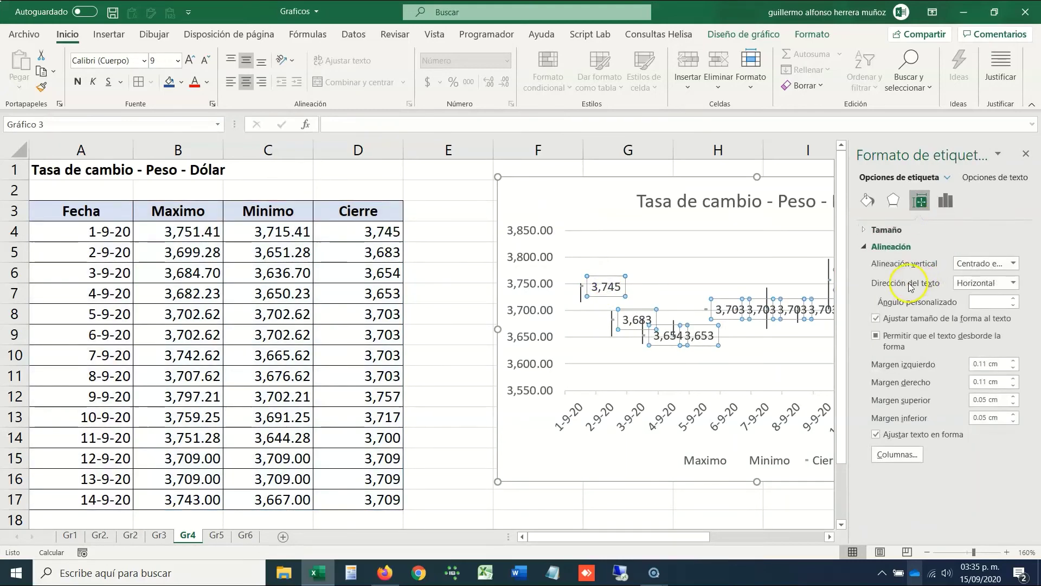
pyautogui.click(946, 201)
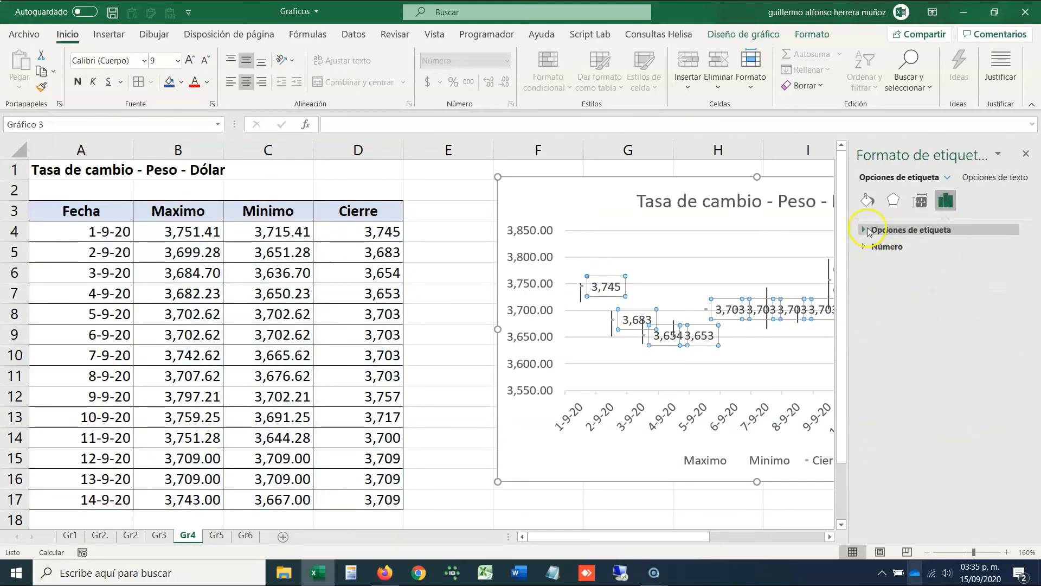
pyautogui.click(865, 229)
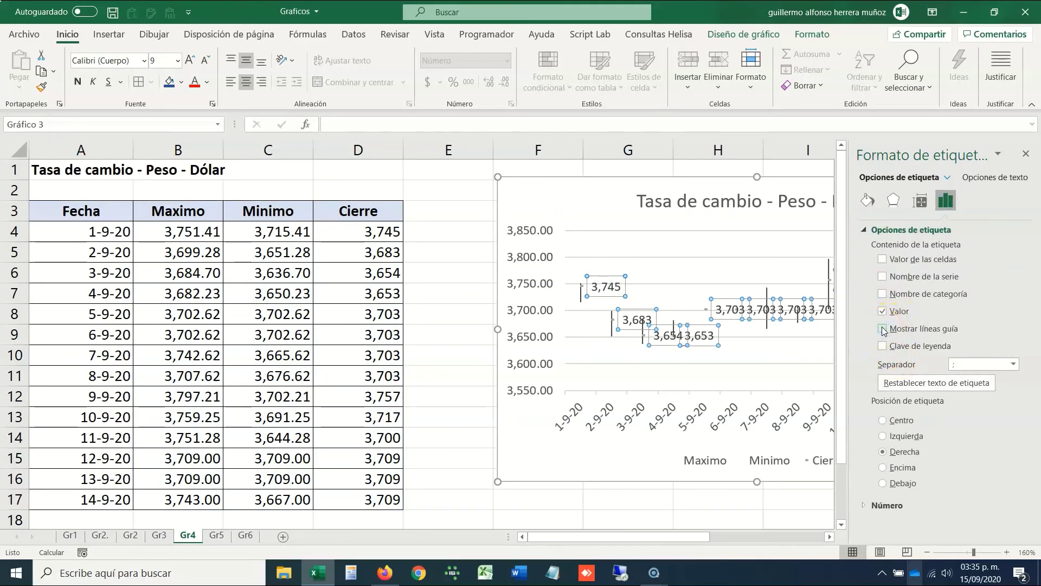
pyautogui.click(883, 422)
pyautogui.click(883, 436)
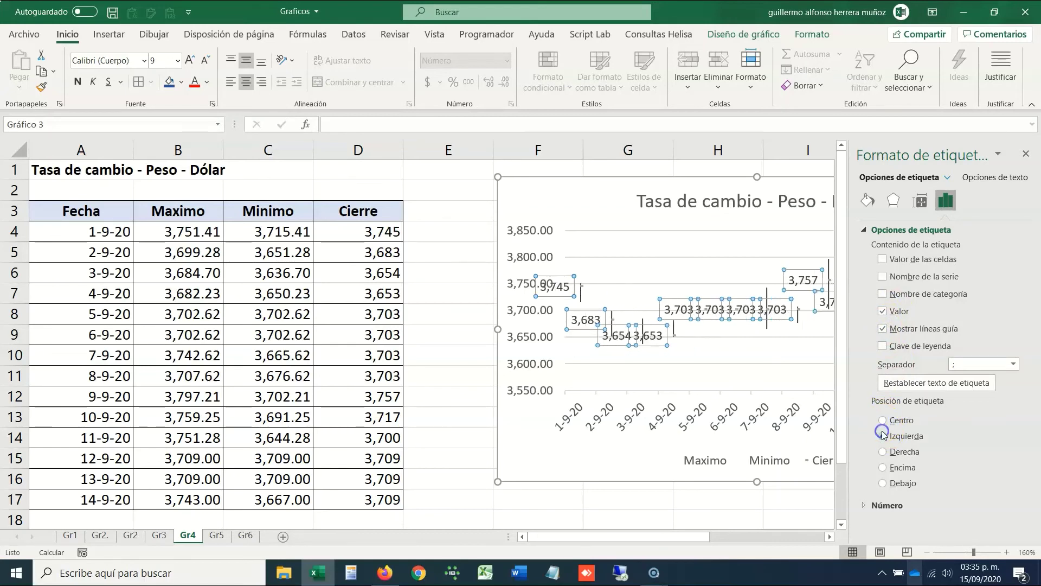
pyautogui.click(883, 436)
# - Format the Cierre data labels as numbers with 0 decimal places and a thousands separator, and close the formatting pane
pyautogui.click(866, 231)
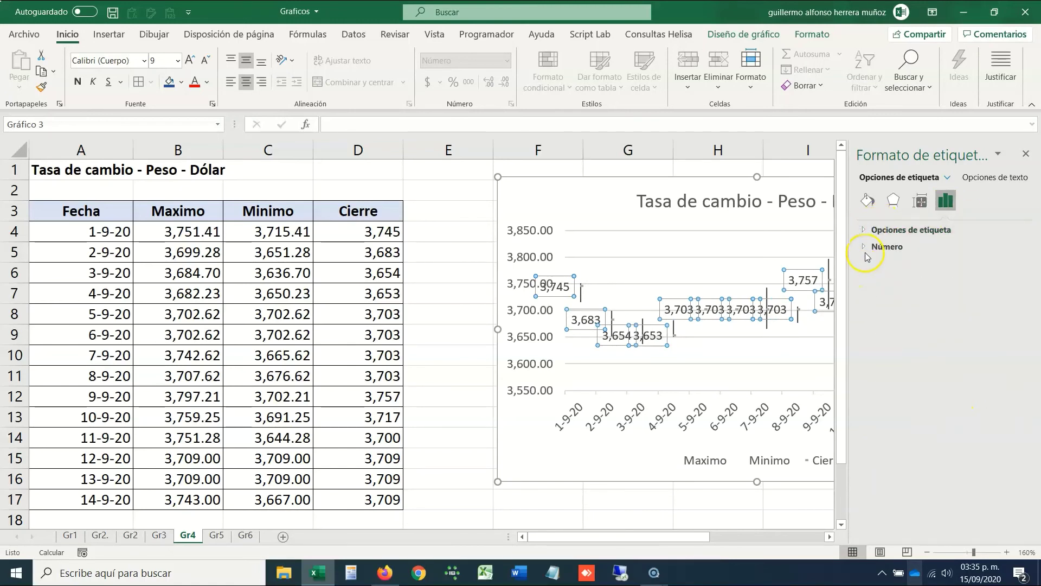
pyautogui.click(866, 247)
pyautogui.click(930, 277)
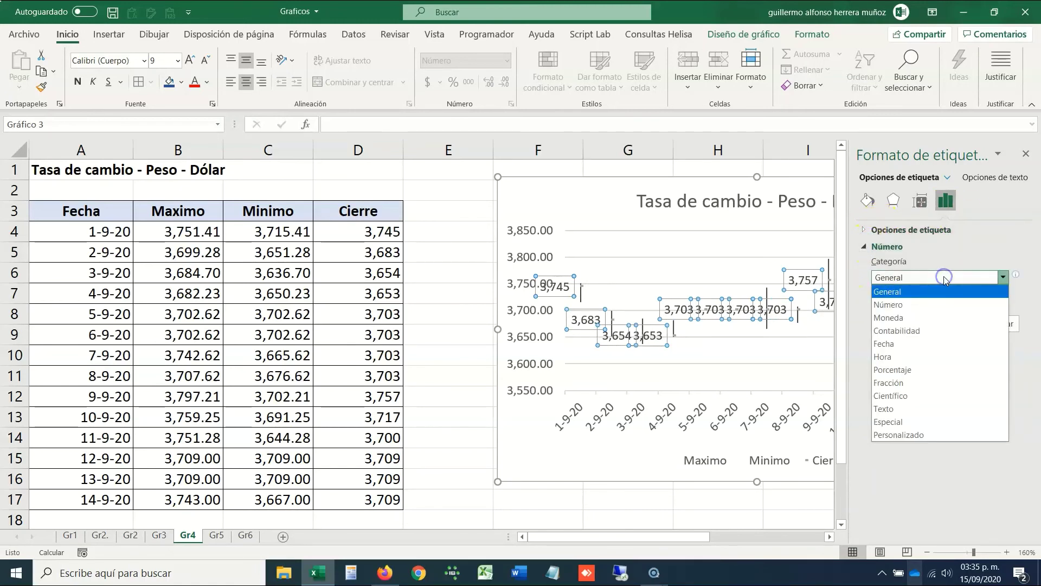
pyautogui.click(920, 305)
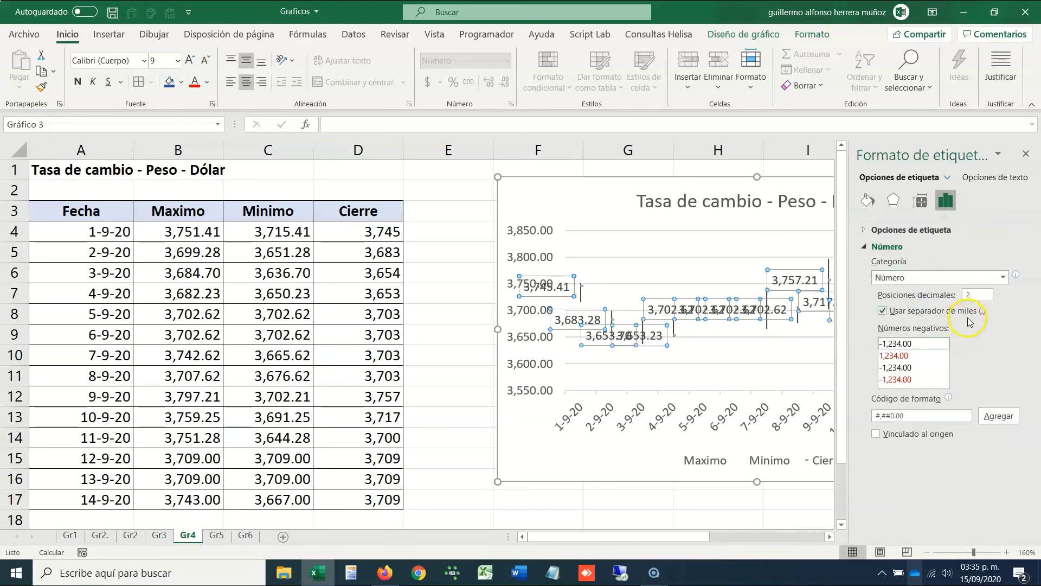
pyautogui.click(979, 298)
pyautogui.write('0')
pyautogui.press('Return')
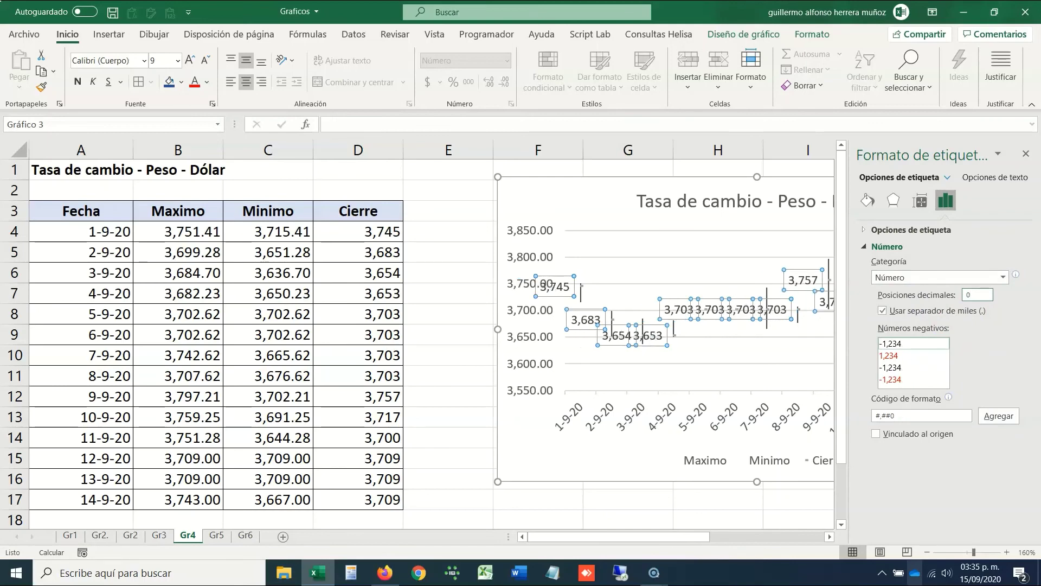
pyautogui.click(558, 171)
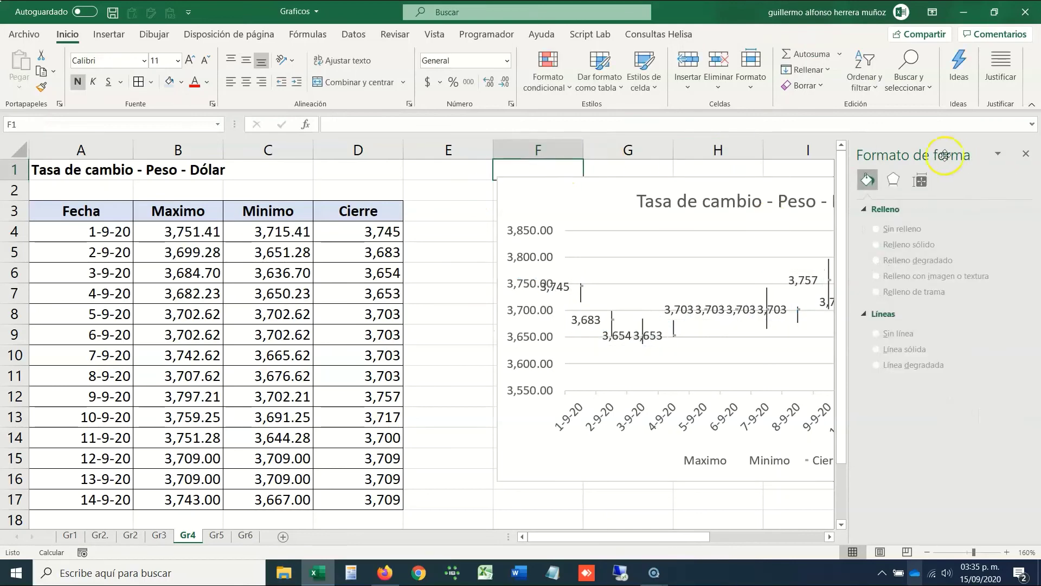
pyautogui.click(1025, 154)
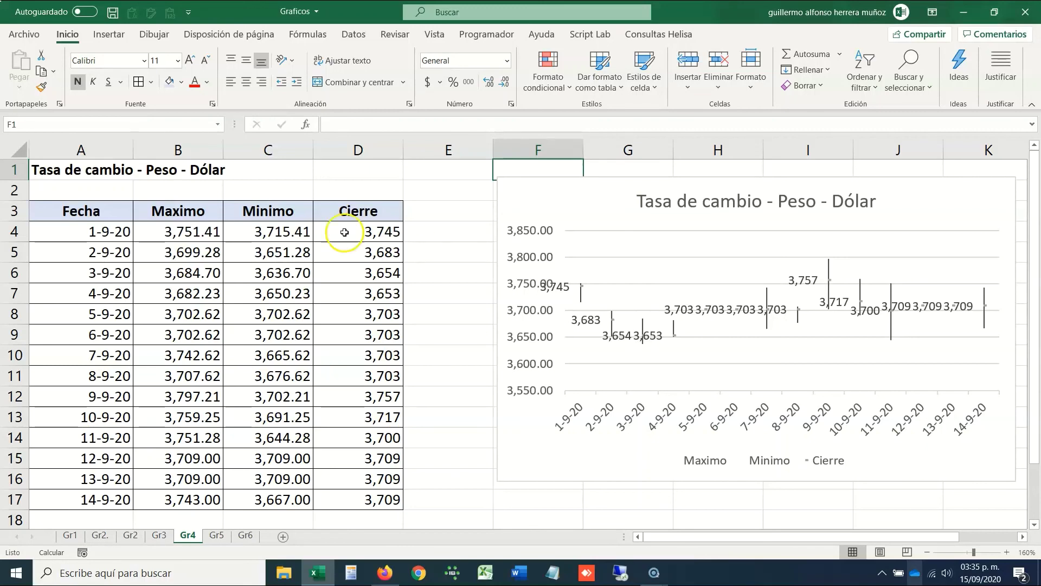
# - Select columns B to D, holding the Maximo, Minimo and Cierre values
pyautogui.click(210, 151)
pyautogui.moveTo(209, 151); pyautogui.dragTo(339, 229)
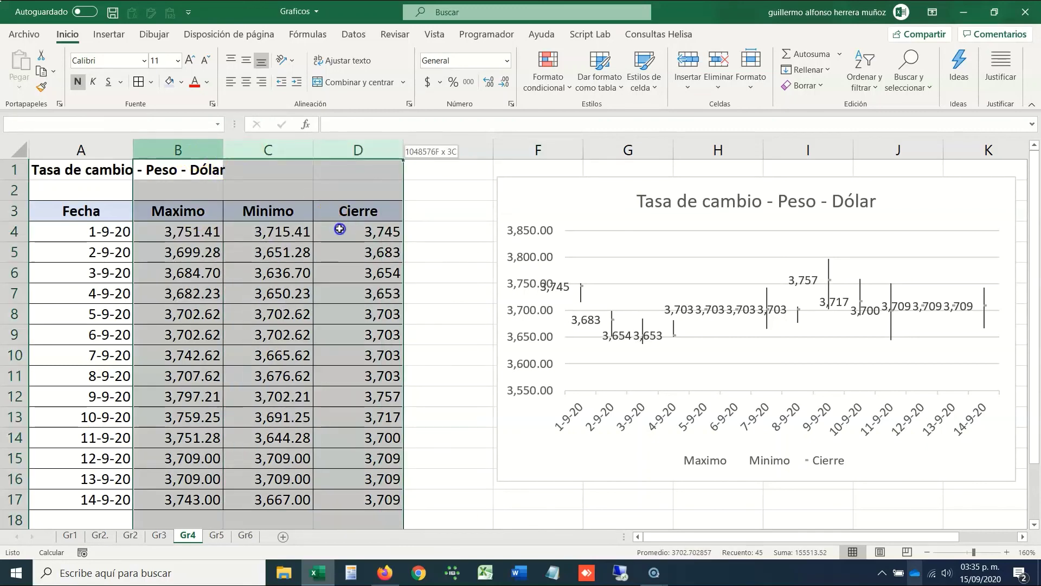